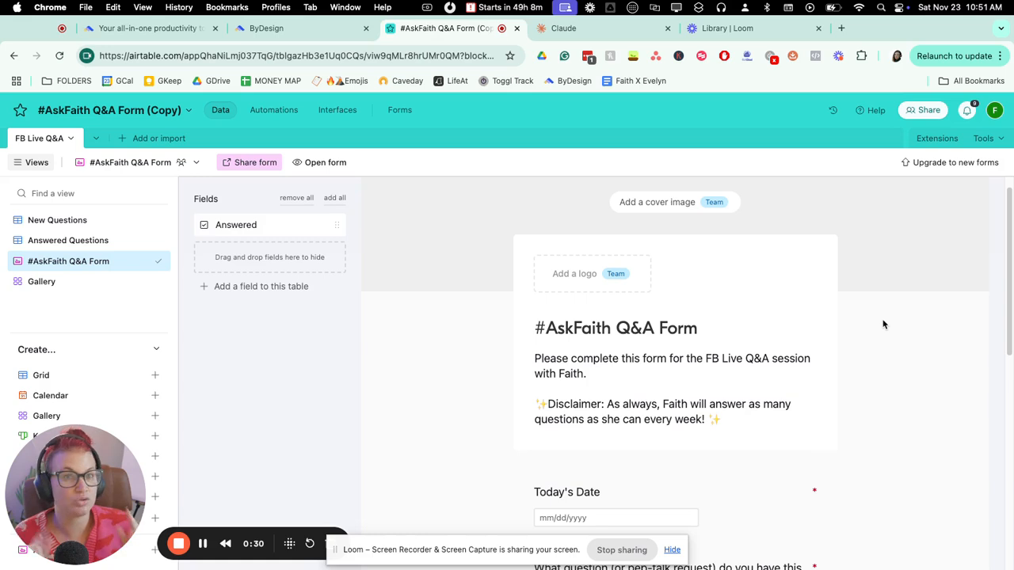
Examine the Q&A form's introduction, date field and weekly question field in the form editor
scroll(832, 243, down, 2)
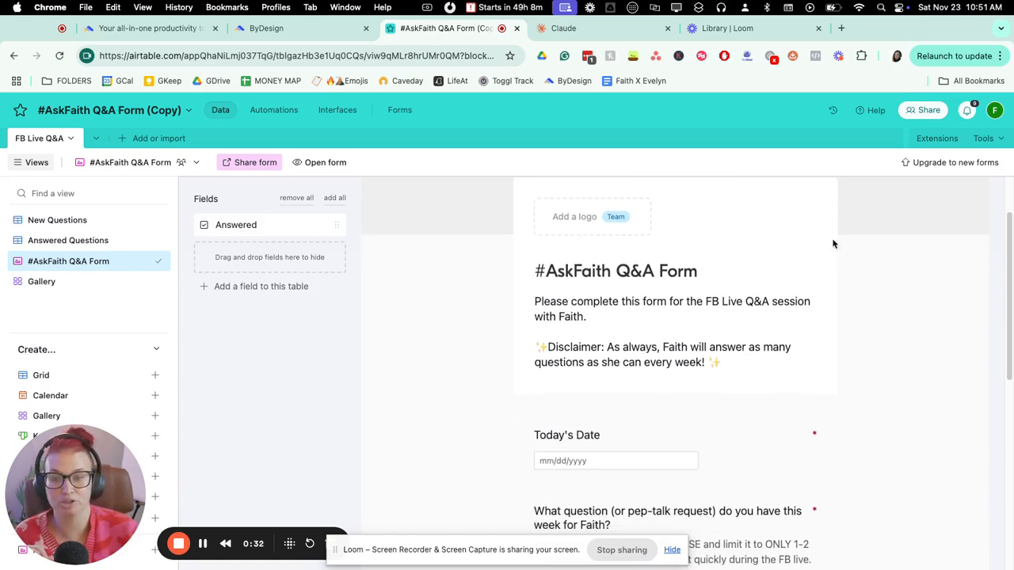
scroll(824, 267, up, 2)
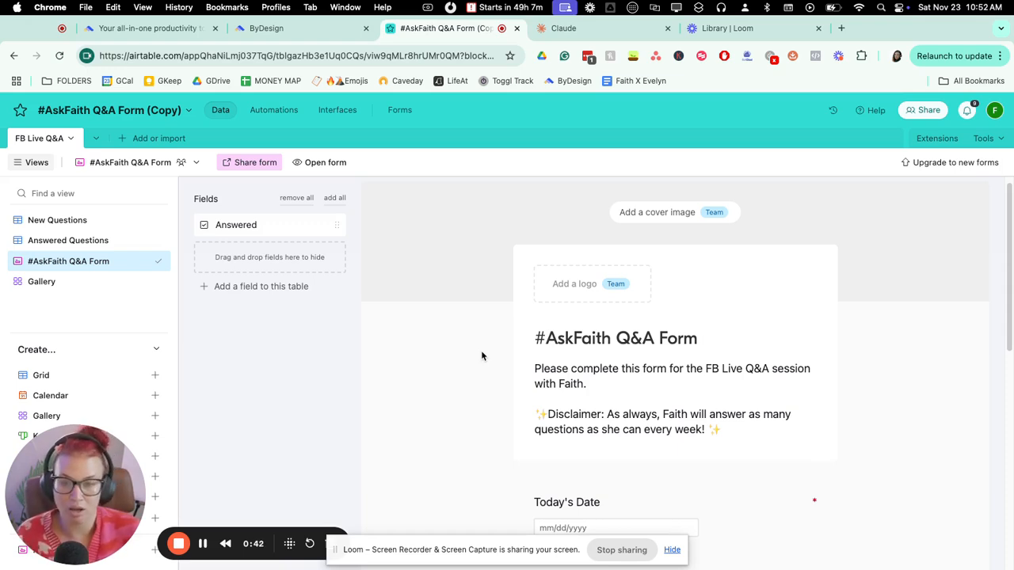
scroll(480, 309, down, 1)
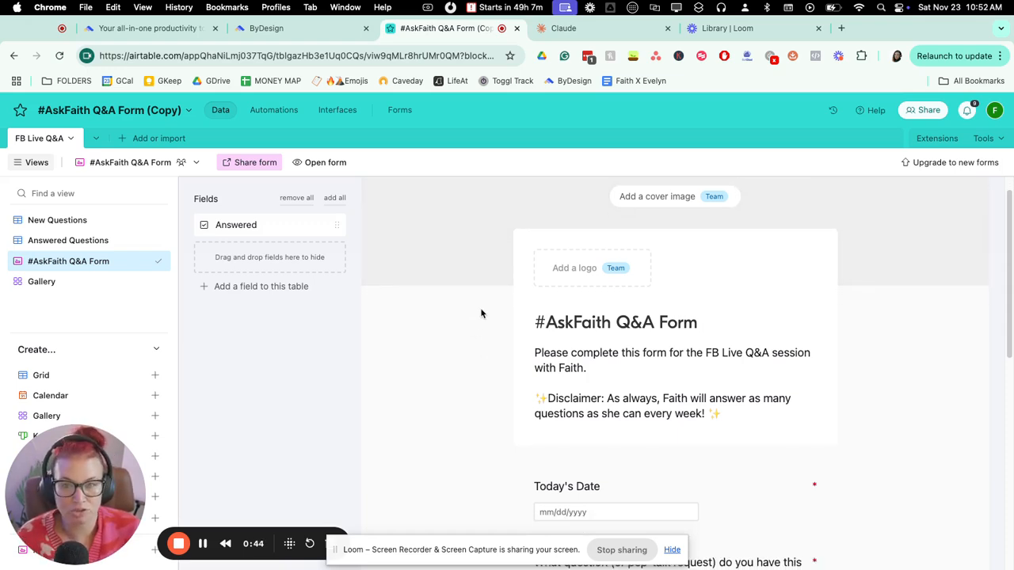
scroll(481, 314, down, 3)
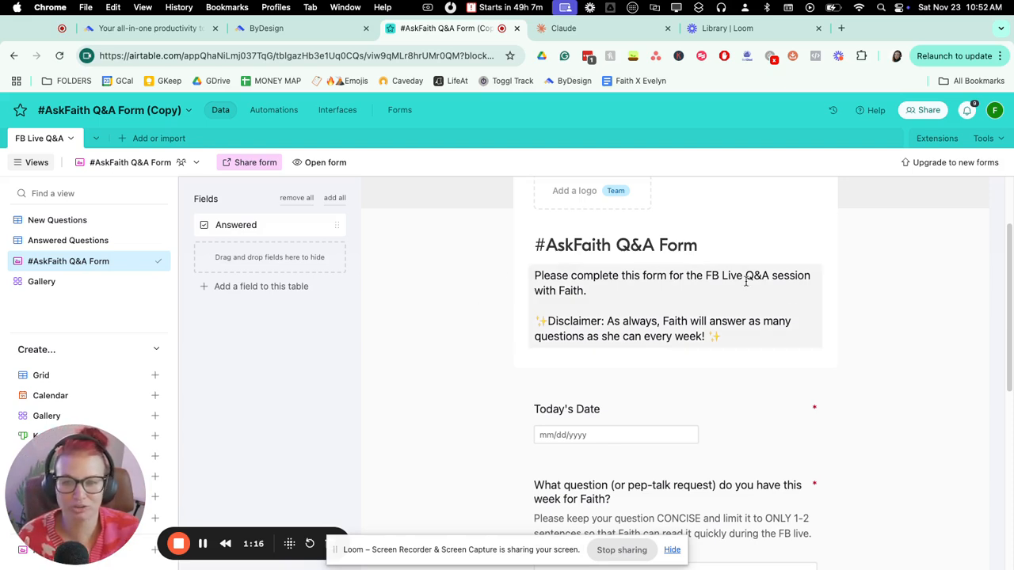
scroll(853, 315, down, 1)
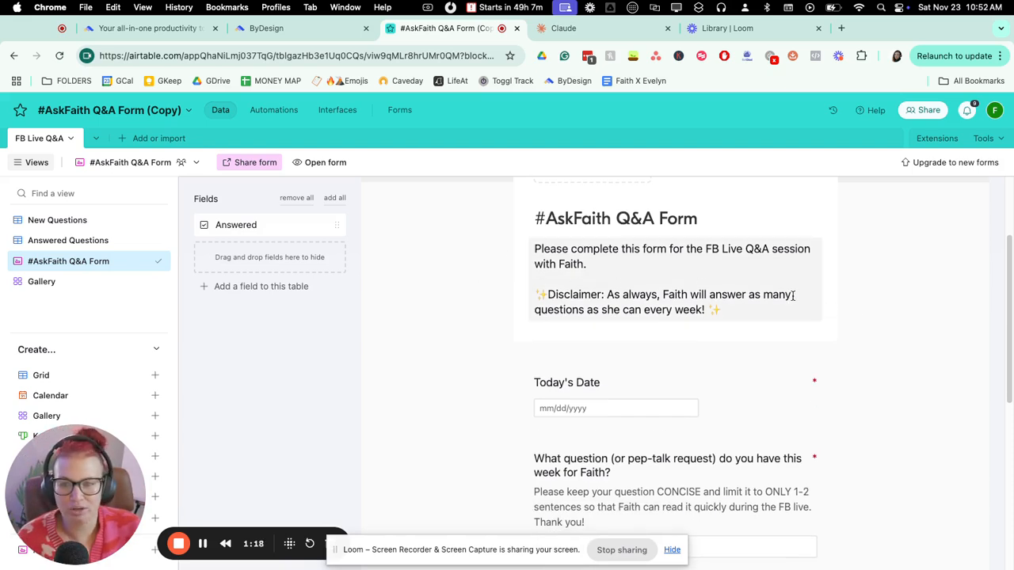
scroll(792, 294, down, 1)
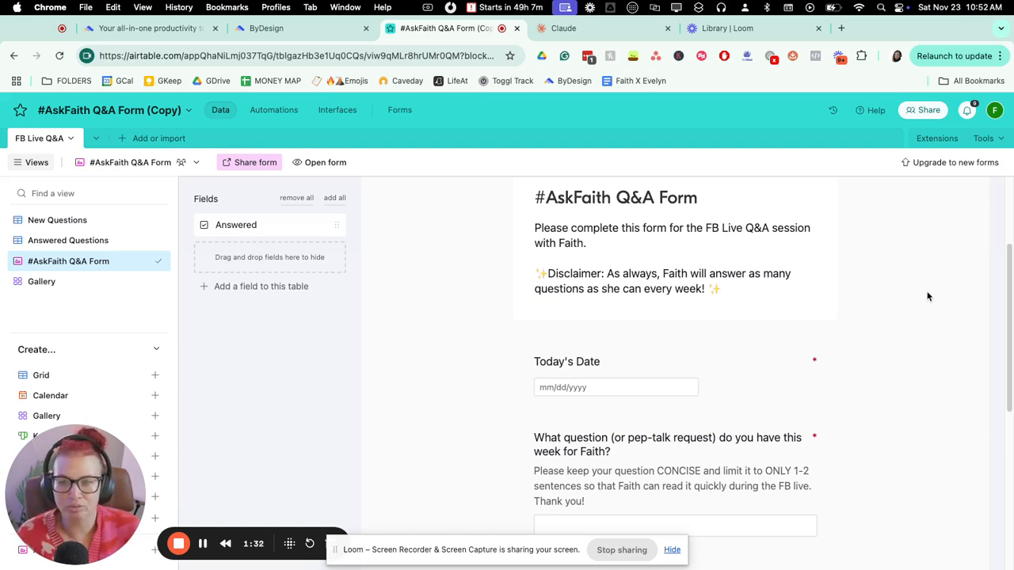
scroll(927, 293, up, 3)
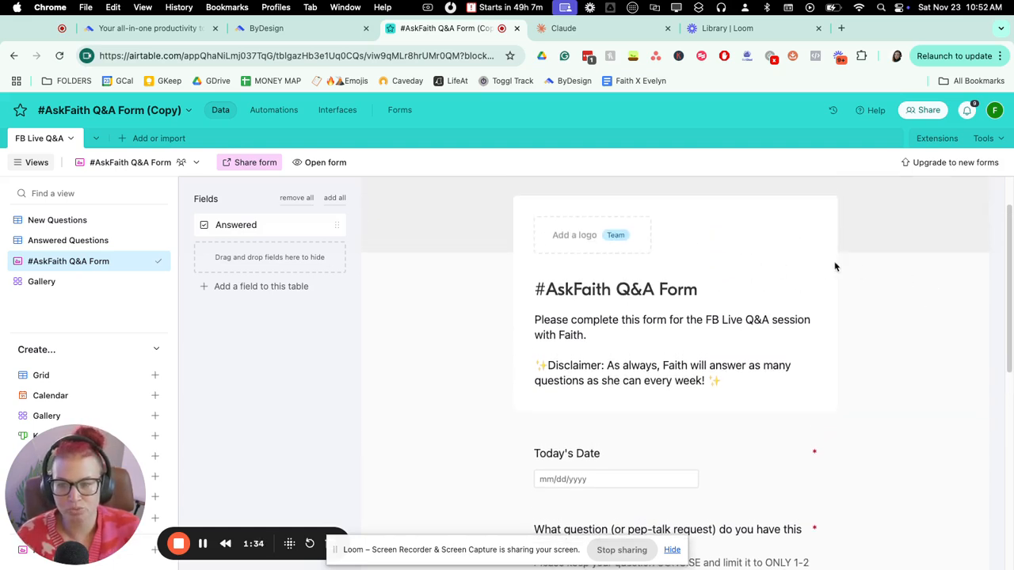
scroll(942, 276, down, 5)
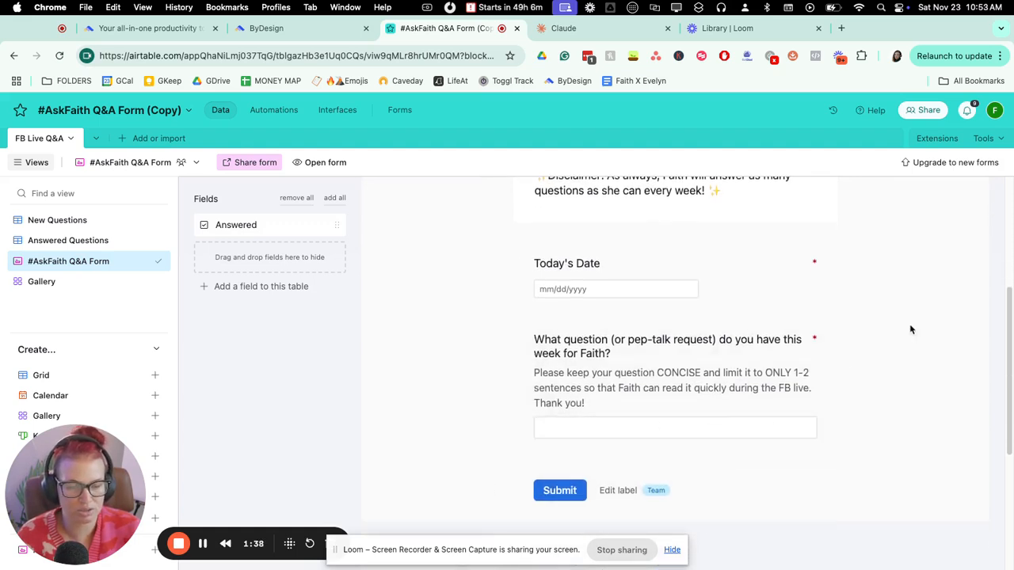
scroll(910, 330, up, 3)
scroll(910, 330, down, 3)
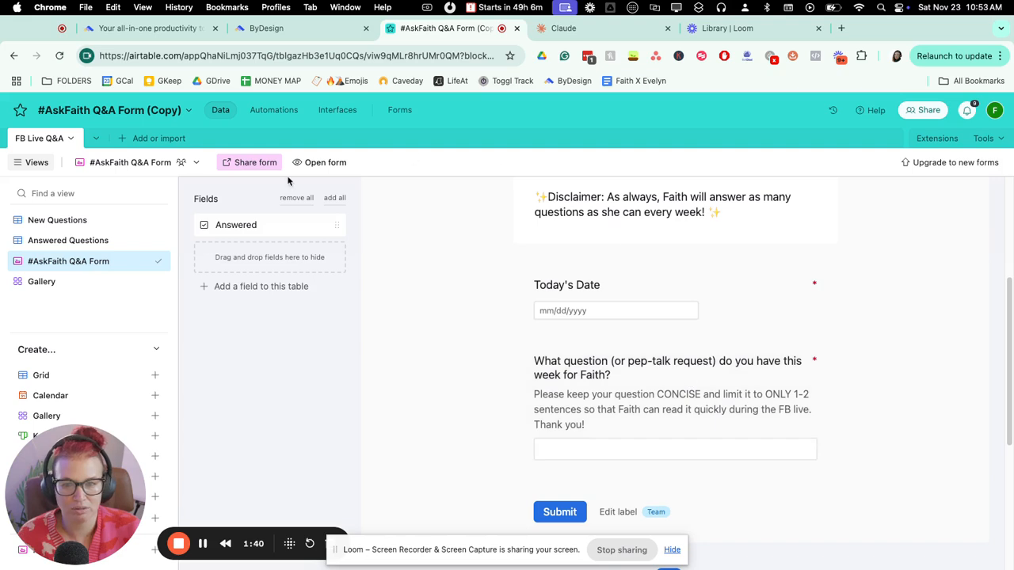
Open the live version of the Q&A form and review it as respondents see it
click(333, 163)
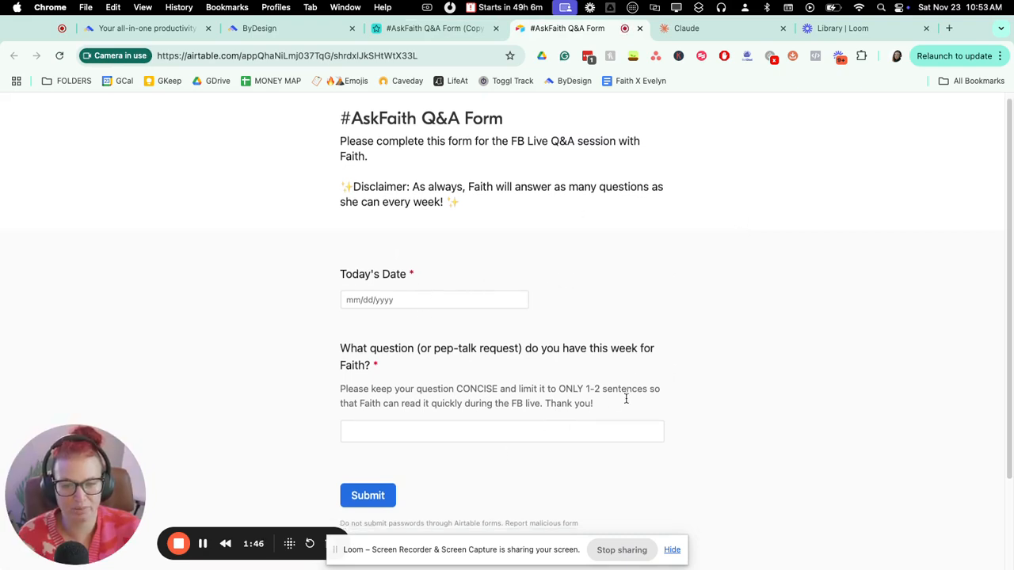
scroll(625, 399, down, 3)
scroll(460, 351, up, 3)
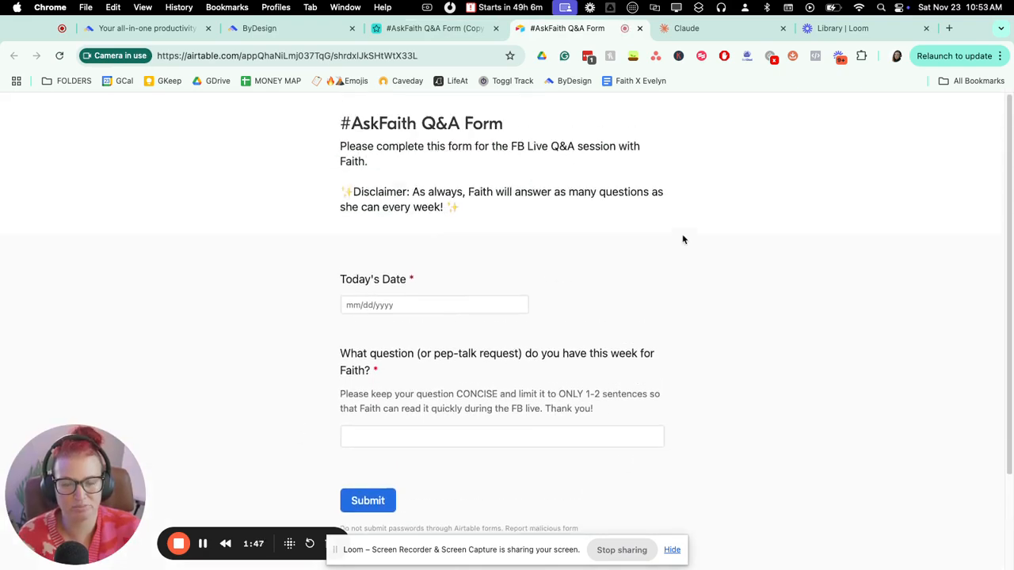
Return to the Airtable base and open the Answered Questions view at the first submitted question
click(427, 28)
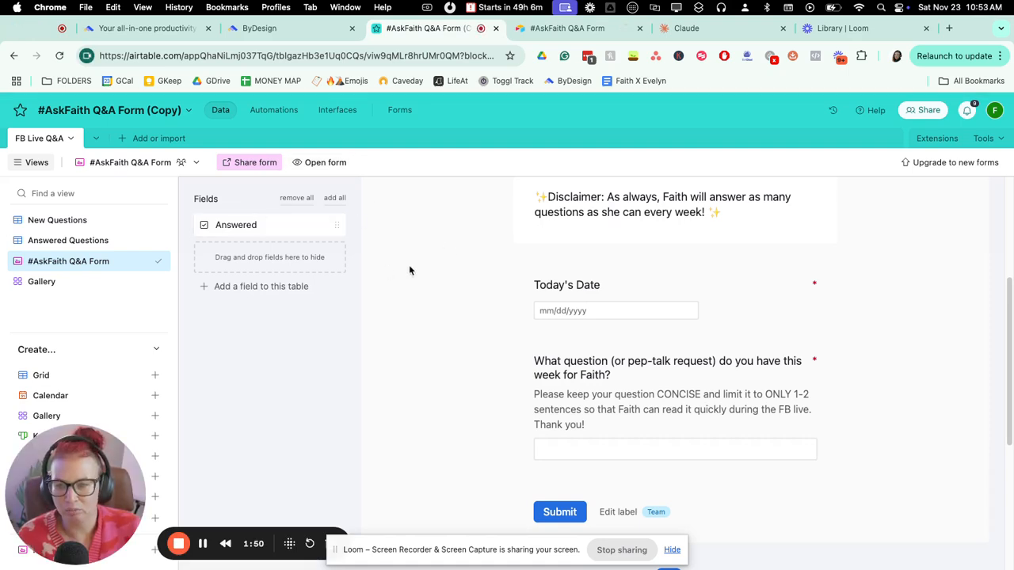
click(79, 240)
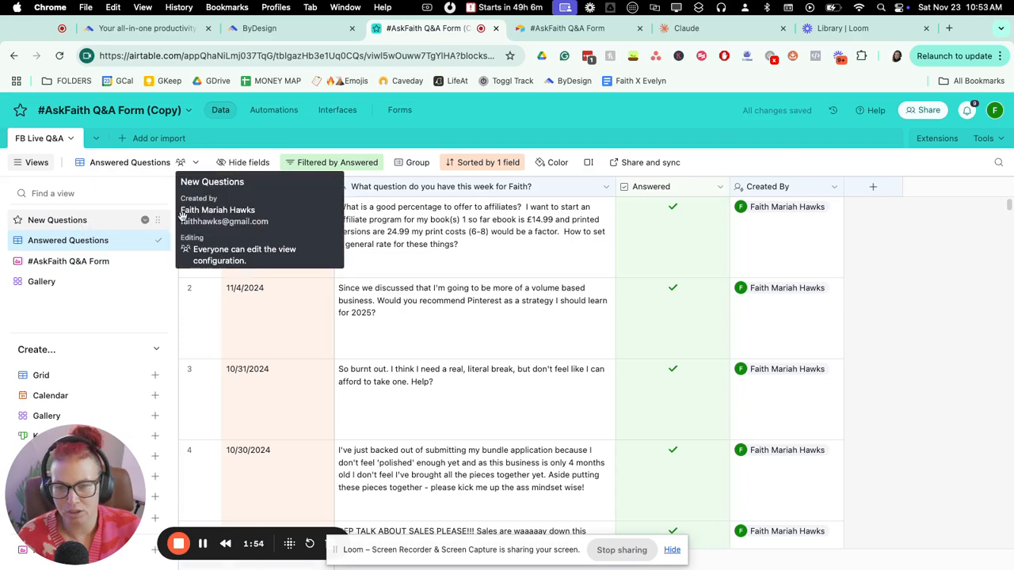
click(437, 221)
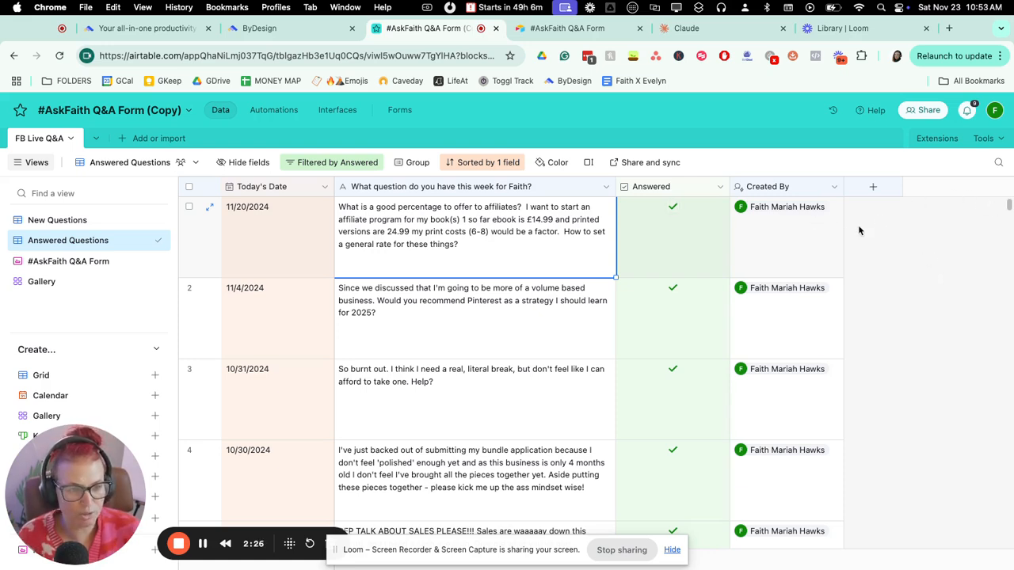
right_click(551, 191)
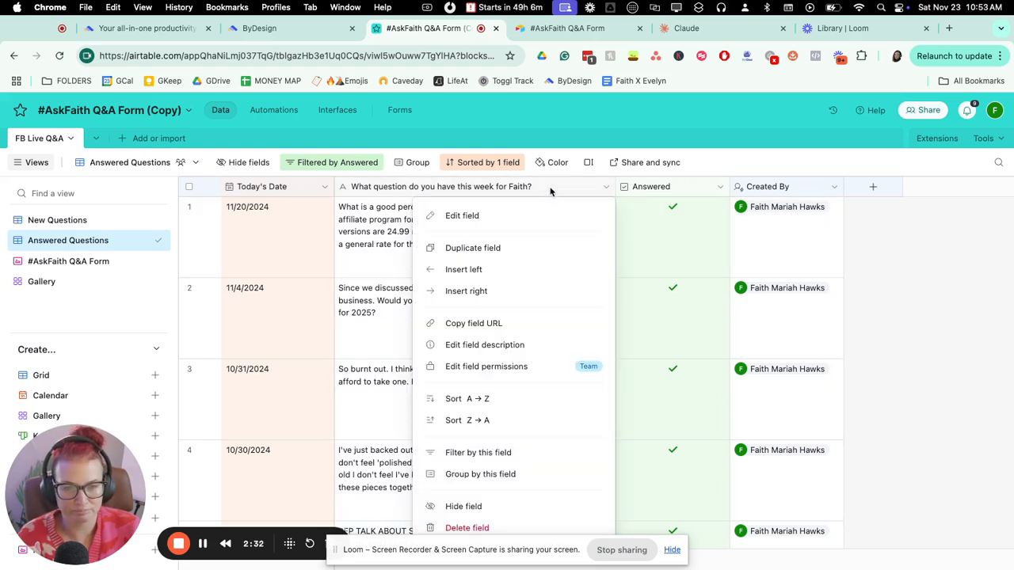
click(475, 216)
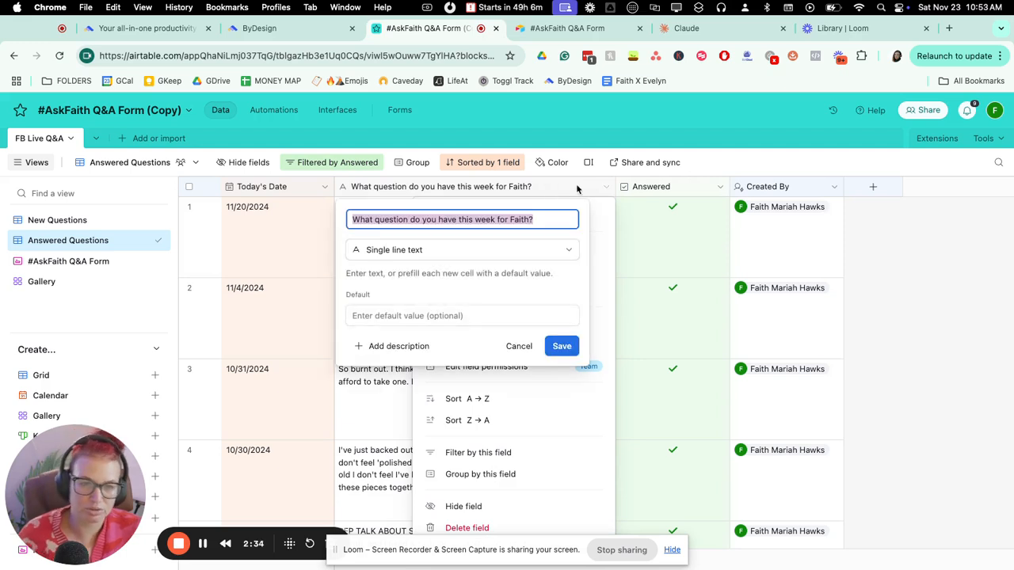
click(511, 346)
Select the entire weekly question column in the Answered Questions view and copy its contents
click(544, 183)
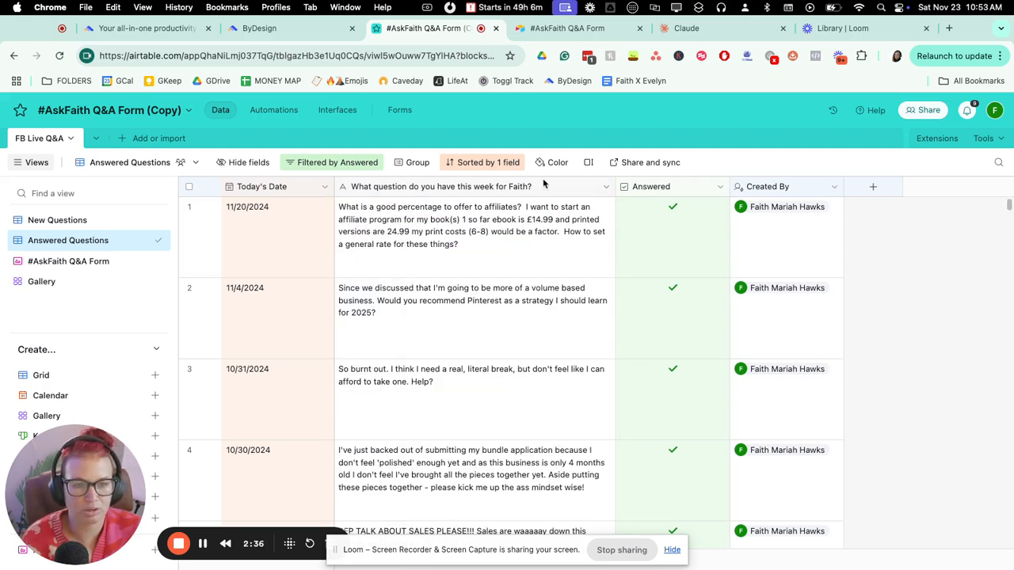
click(531, 186)
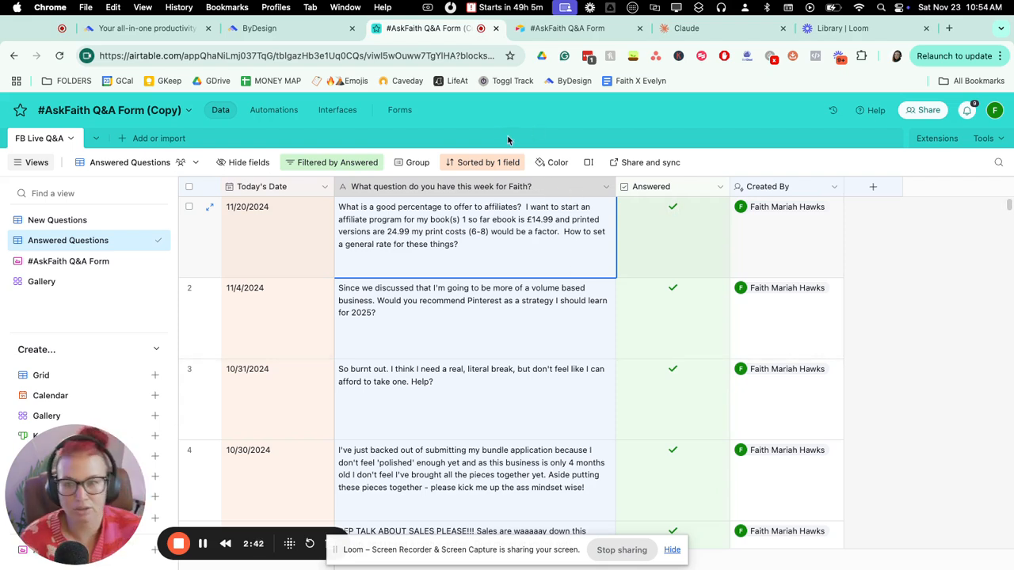
Switch to Claude and create a new project named SOCIAL MEDIA CONTENT, leaving its description empty
click(730, 32)
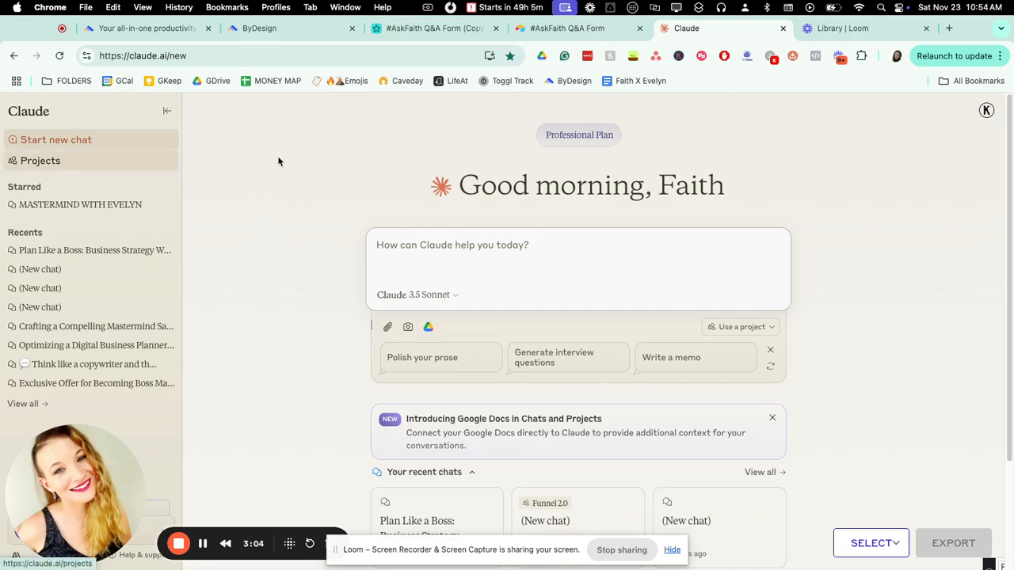
click(53, 161)
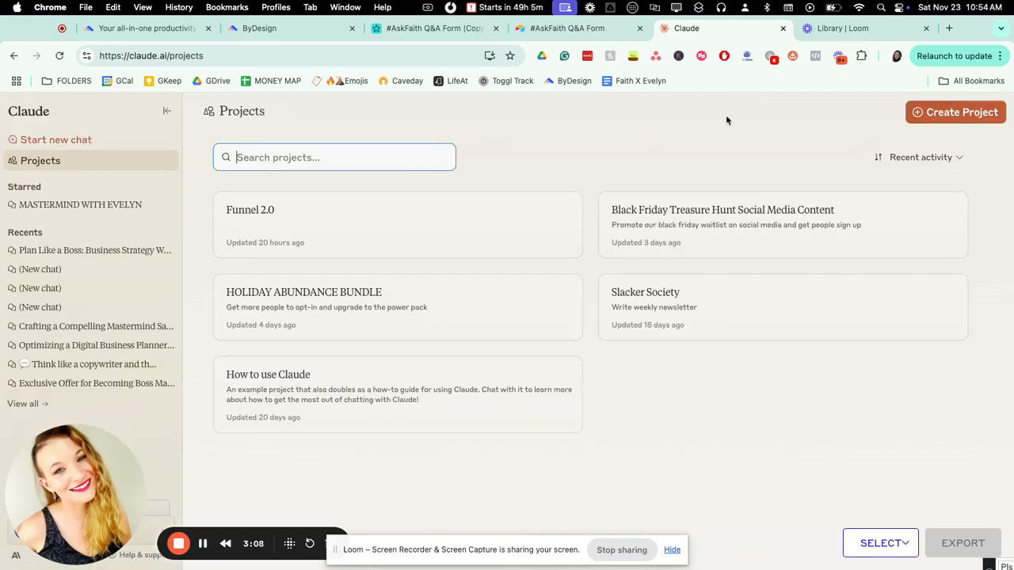
click(964, 112)
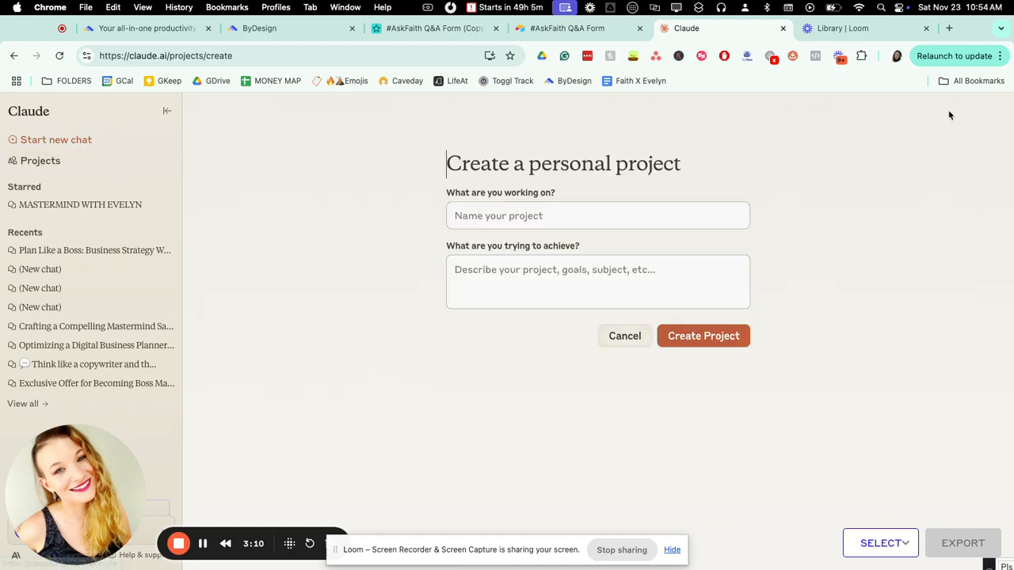
click(631, 214)
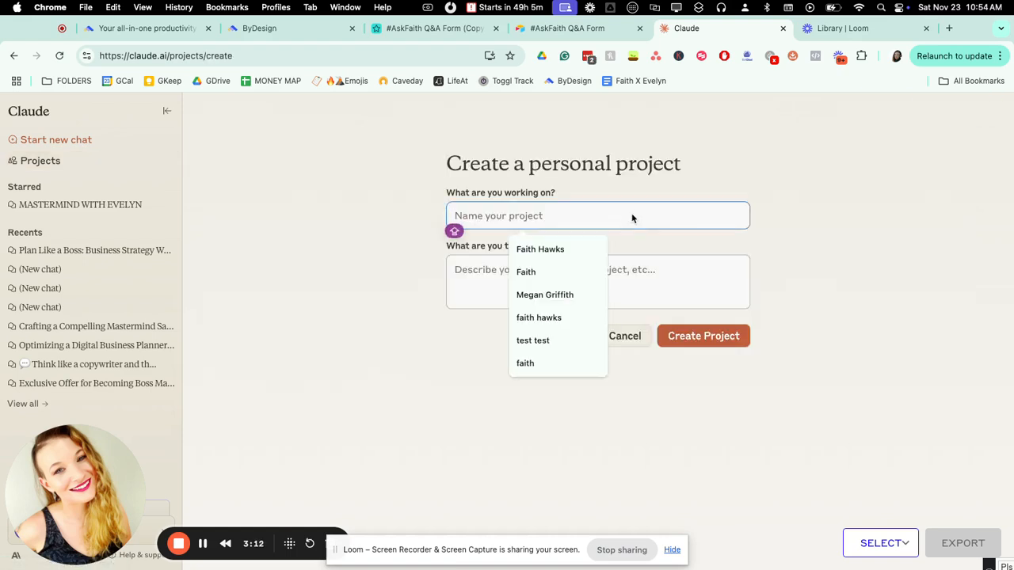
text(SOCIAL )
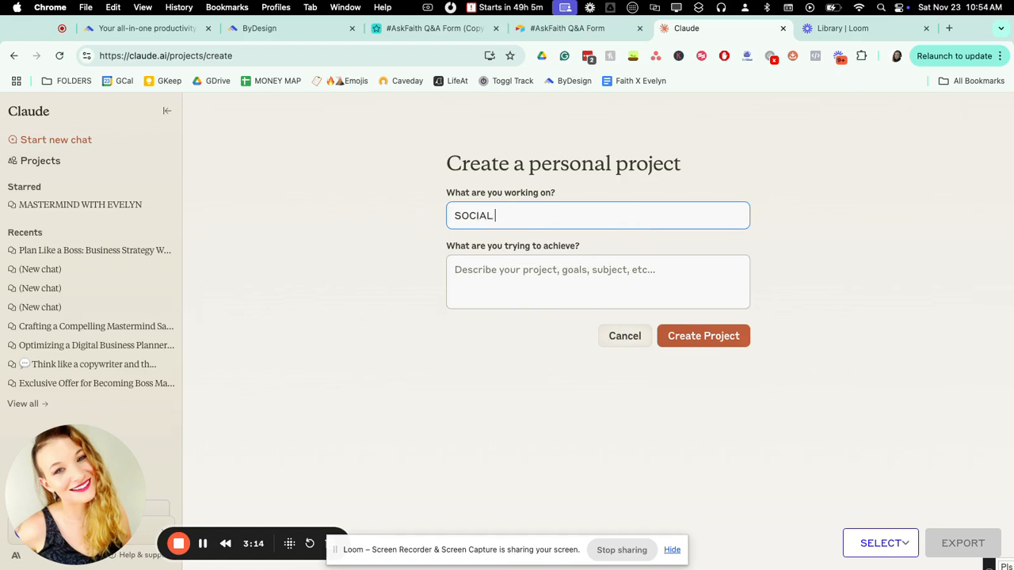
text(MEDIA CONTENT)
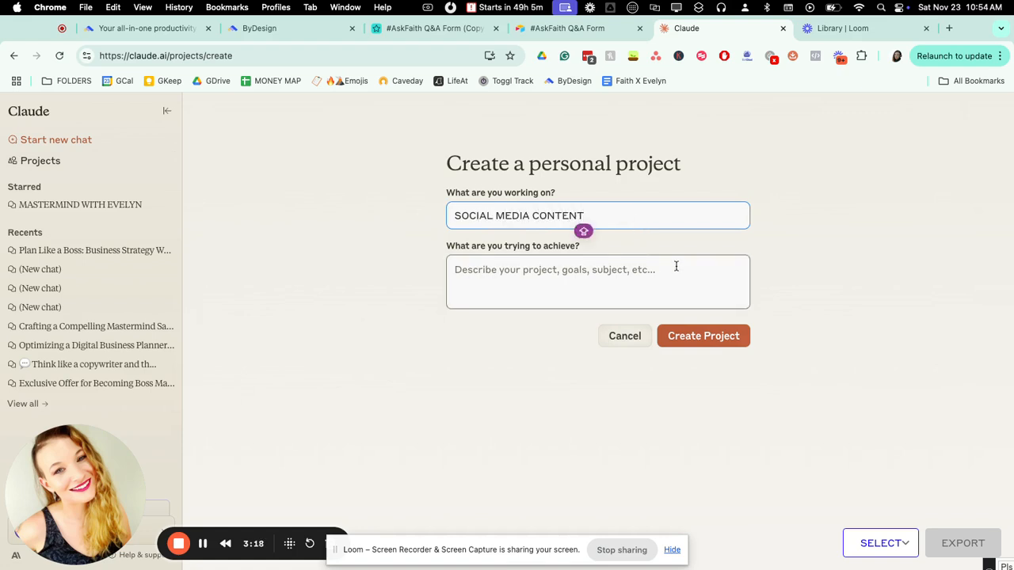
click(718, 336)
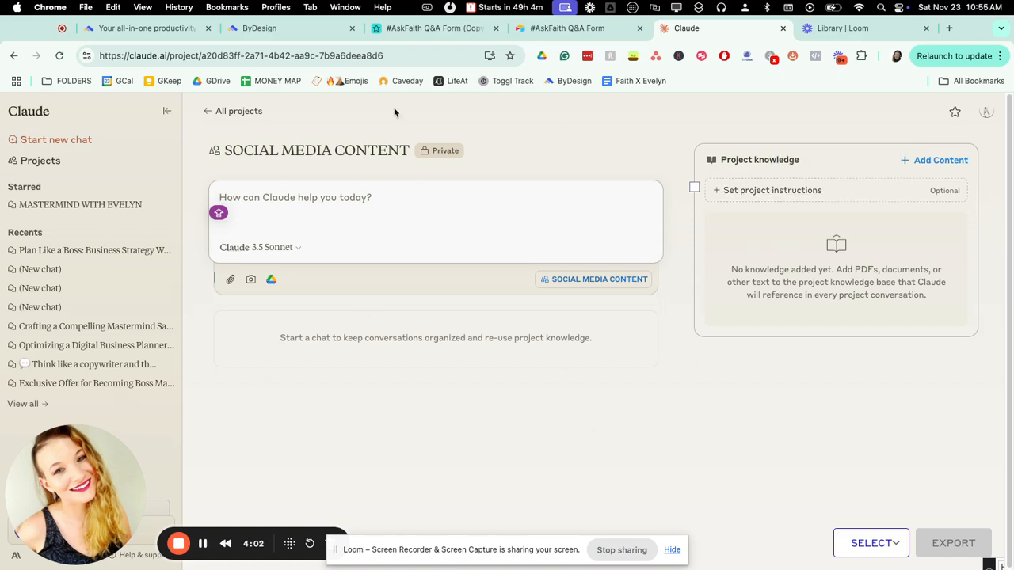
Start a text content entry in the project knowledge titled QUESTIONS FROM MY IDEAL CUSTOMER
click(939, 161)
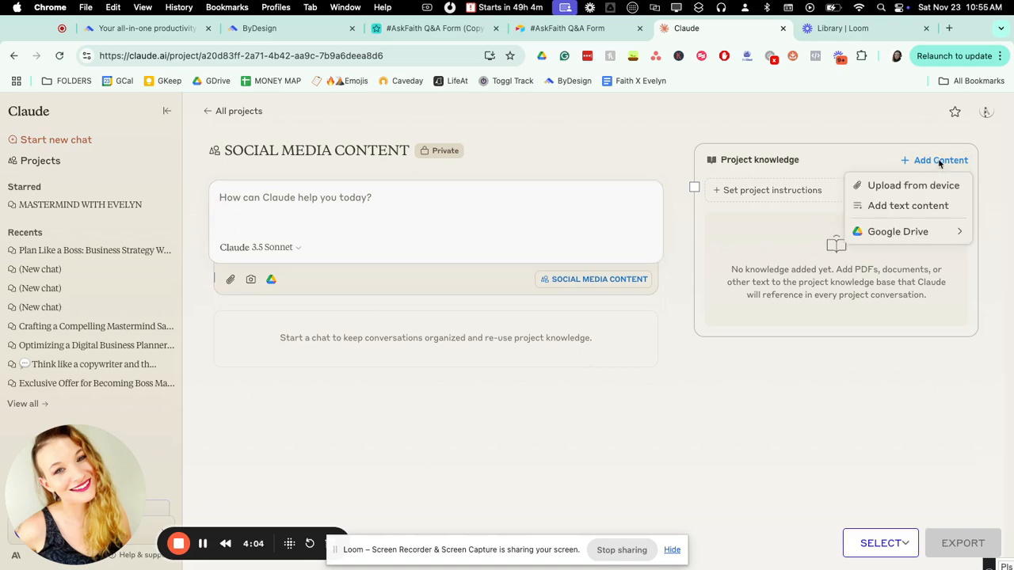
click(924, 208)
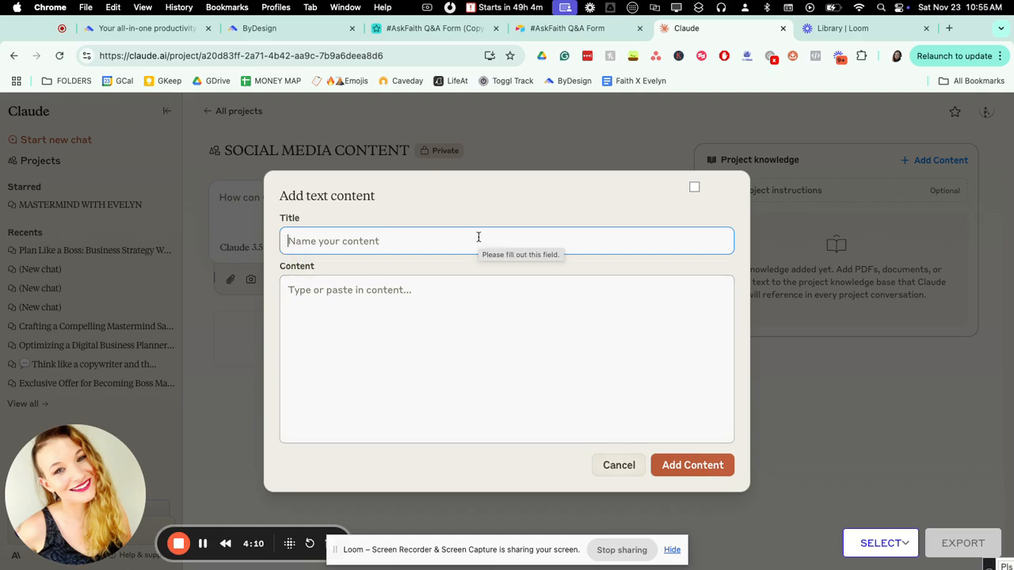
text(q)
key(BackSpace)
text(QUESTIONS )
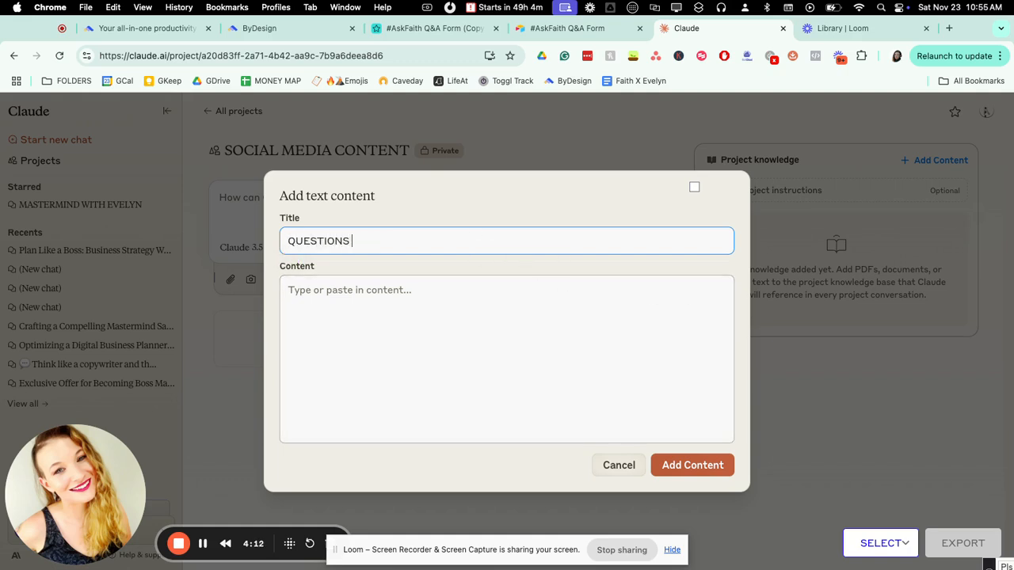
text(FROM MY IDEAL CUSTOMER)
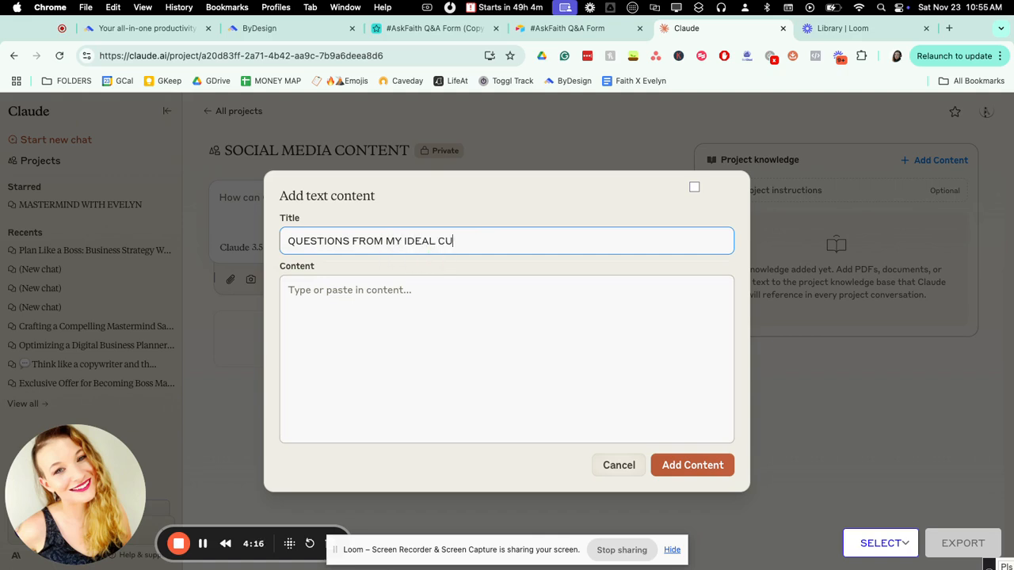
Paste the copied customer questions as the entry's content, check them from the beginning, and add the entry to the project knowledge
click(463, 309)
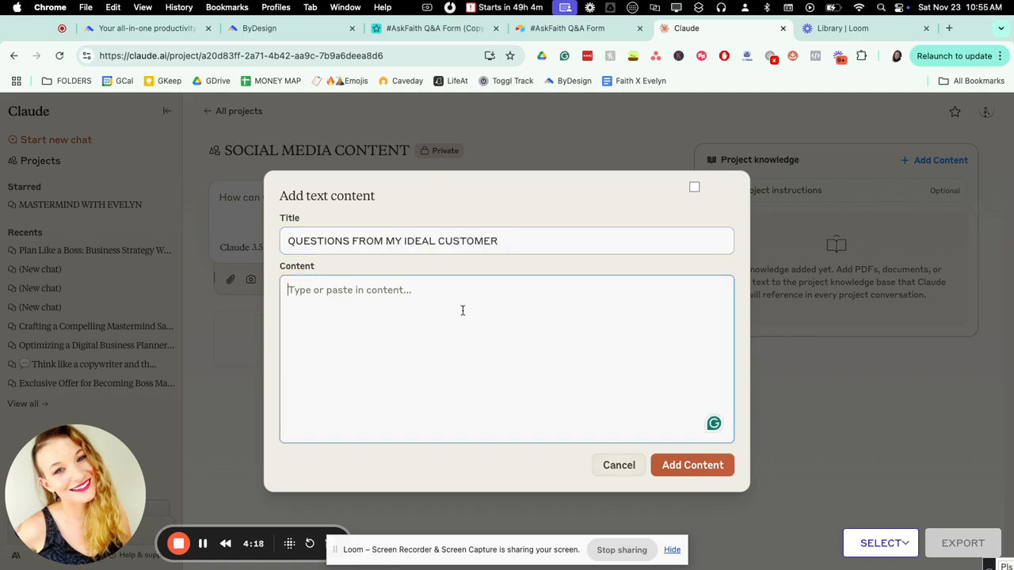
text(Hey Faith!! As you know I'm in the beginning stages of building out a program and starting my blog. One thing I've noticed is how challenging it is to not make it difficult and add too much to it. I keep going back and forth on creating a beginners program for people who have never sold anything before and one that's a little more advanced. I feel like I'm so close to my own process that I'm struggling to see the simplicity of really what it is and my brain keeps complicating it. Thanks for you help :) What to ask people from your membership program to see whats working and what you can improve? Should I survey people that left the membership too? I'm curious when launching something new, should I have only a date when it ends/price goes up? Or just spots left for coaching, let's say. I'm kinda scared to put a deadline on a price for coaching and not get any bites. And then what? Stick to my guns and raise the price? I feel like I can only raise it if I get more practice through paid clients. ... you shouldn't raise your price for a service until you get more experience, right?? I really struggle to communicate my value I think. Like the result. So I feel I rely more heavily on marketing tactics.)
scroll(582, 290, up, 10)
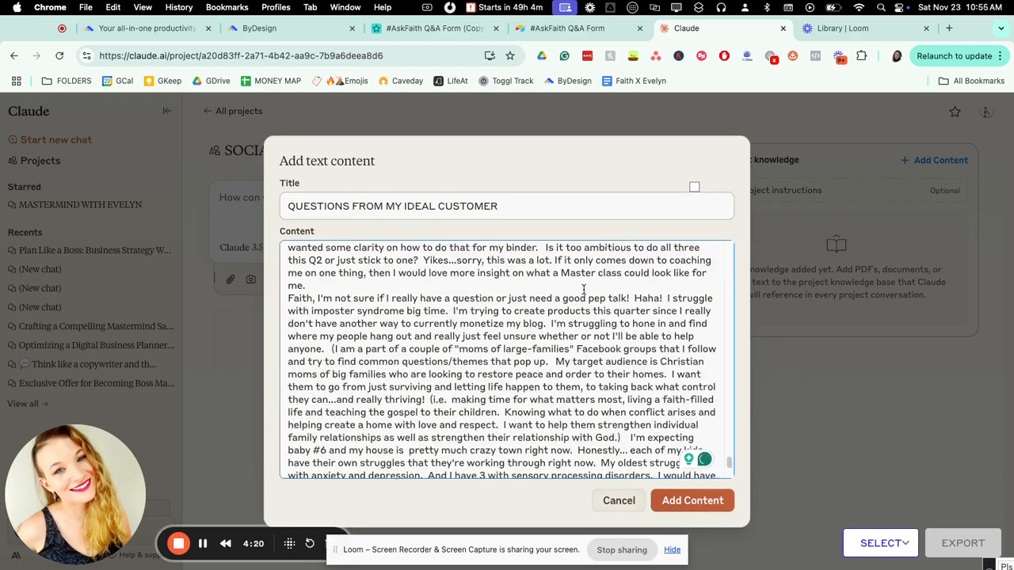
drag(729, 462, 731, 120)
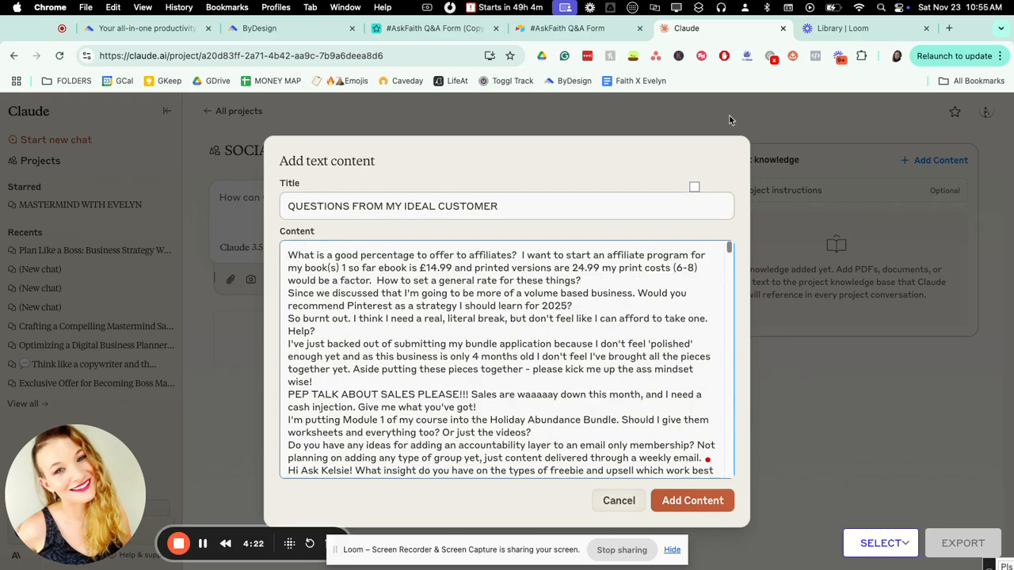
click(712, 505)
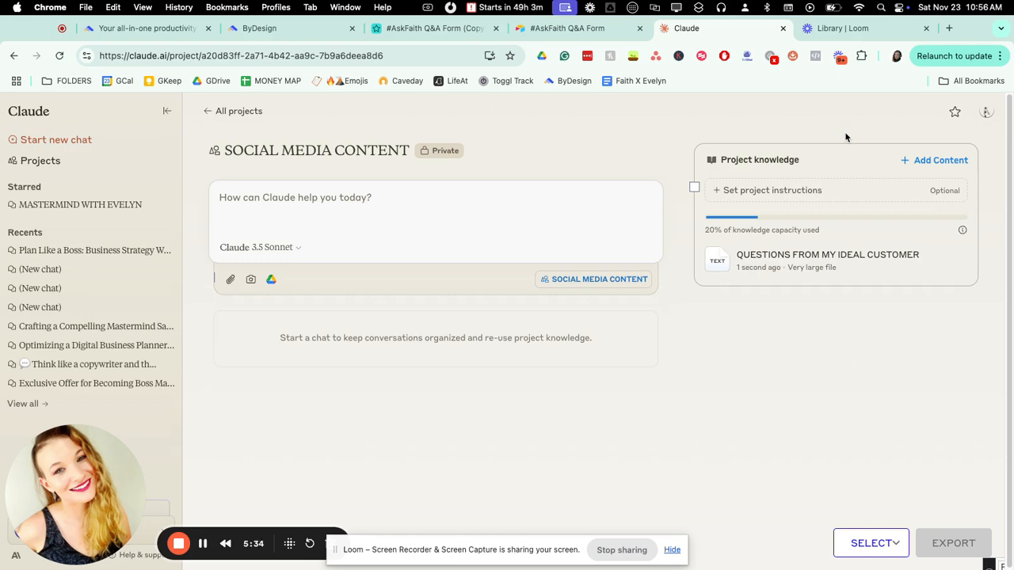
click(947, 160)
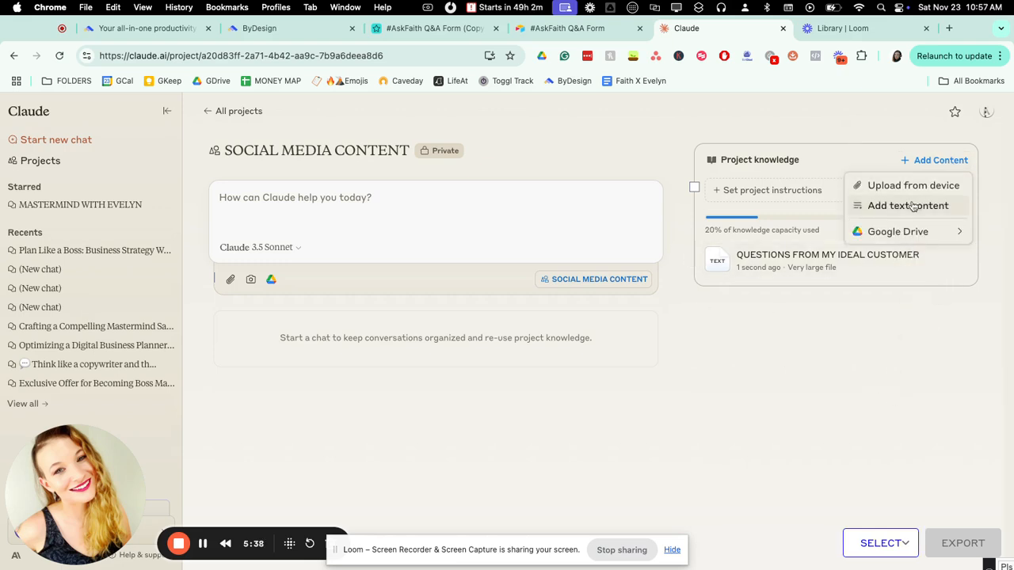
click(871, 327)
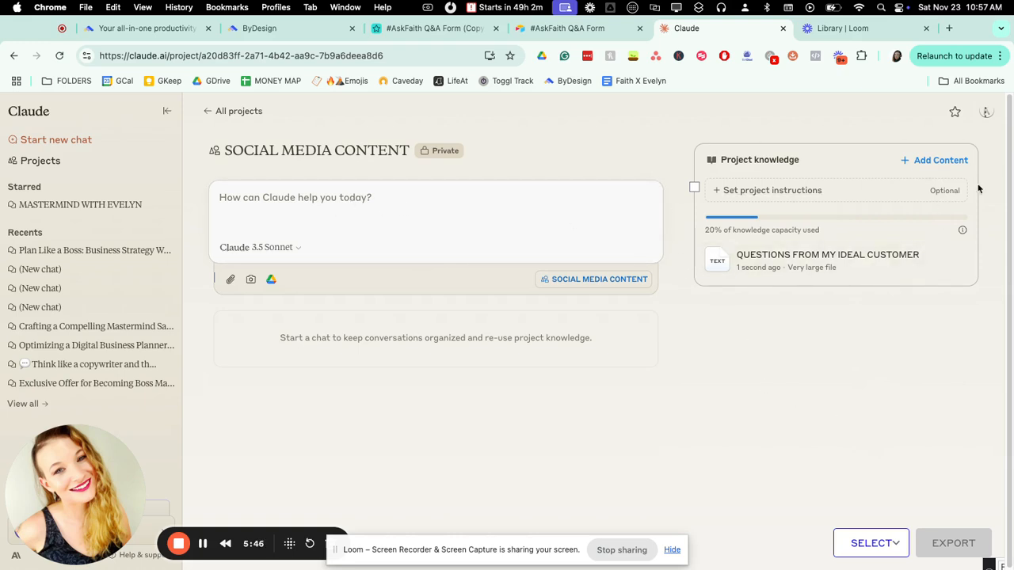
Send the project prompt "Analyze the questions from my ideal customer and come up with the top five themes"
click(399, 205)
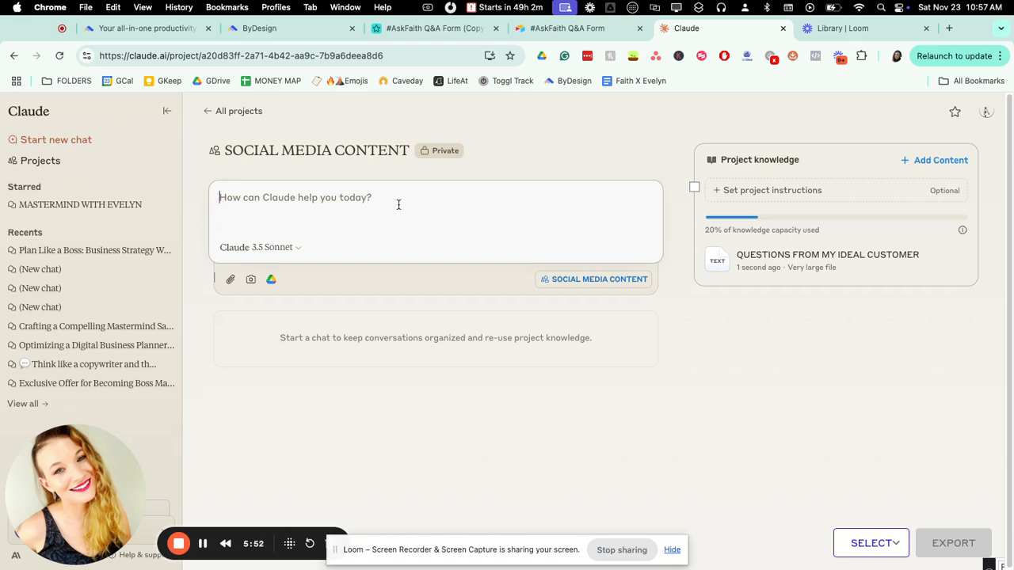
text(Anal)
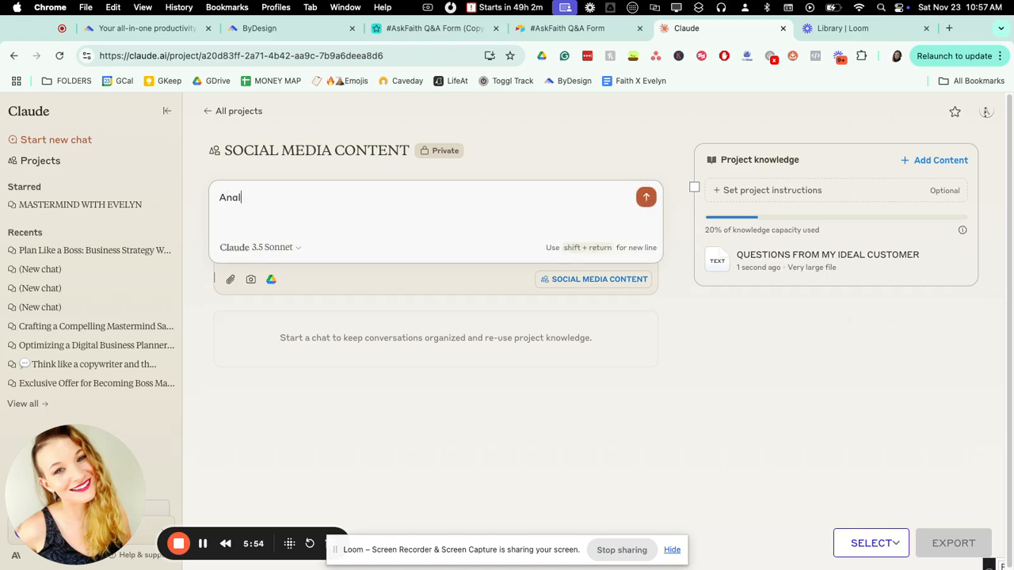
text(yze the questions from my ideal )
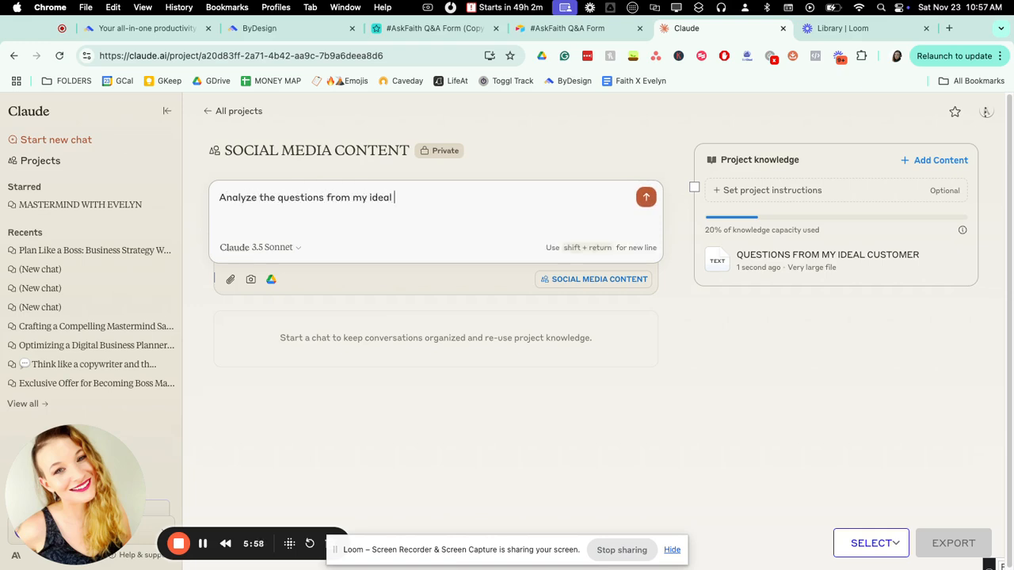
text(customer and come)
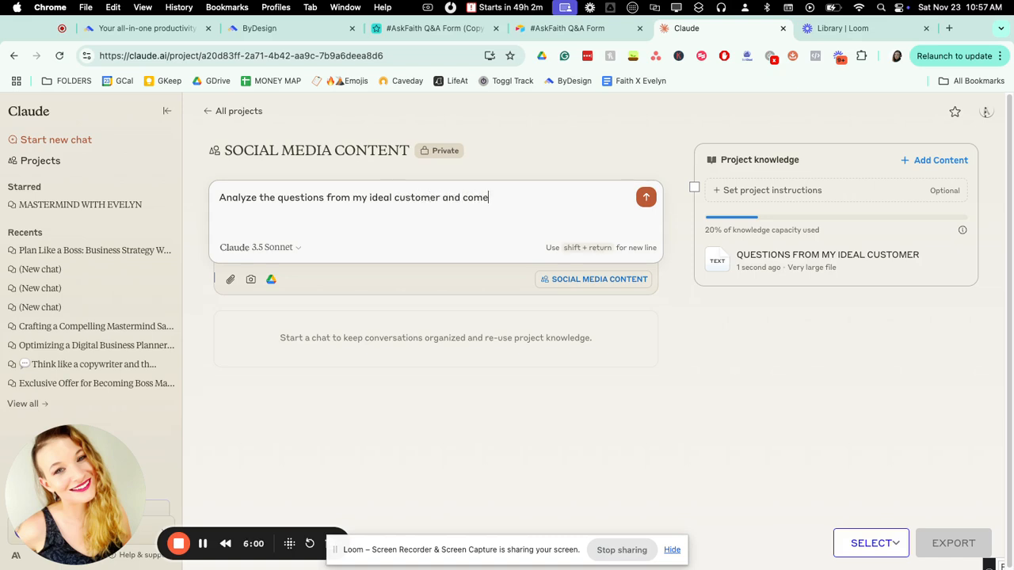
text( up with the top five themes)
key(Return)
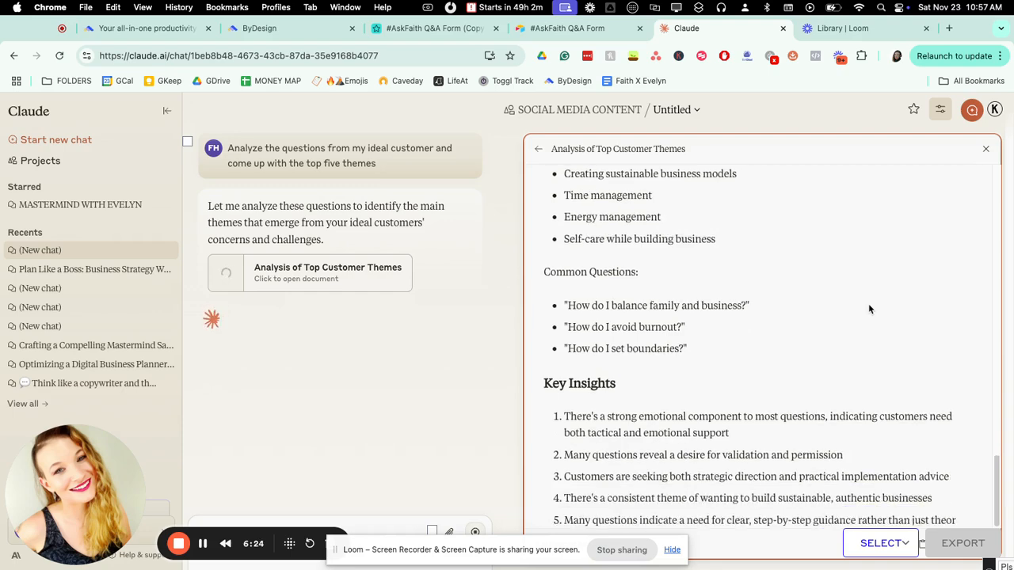
Begin a follow-up message: "I want to create long and engaging posts for facebook that provide a lot of value to my ideal customer."
scroll(816, 294, up, 5)
scroll(816, 294, up, 10)
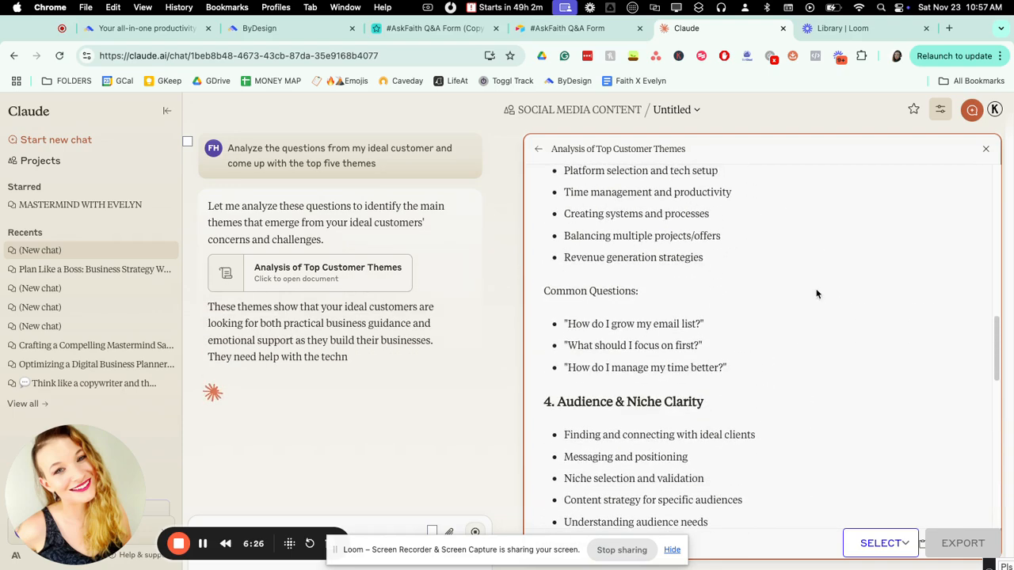
scroll(817, 294, up, 6)
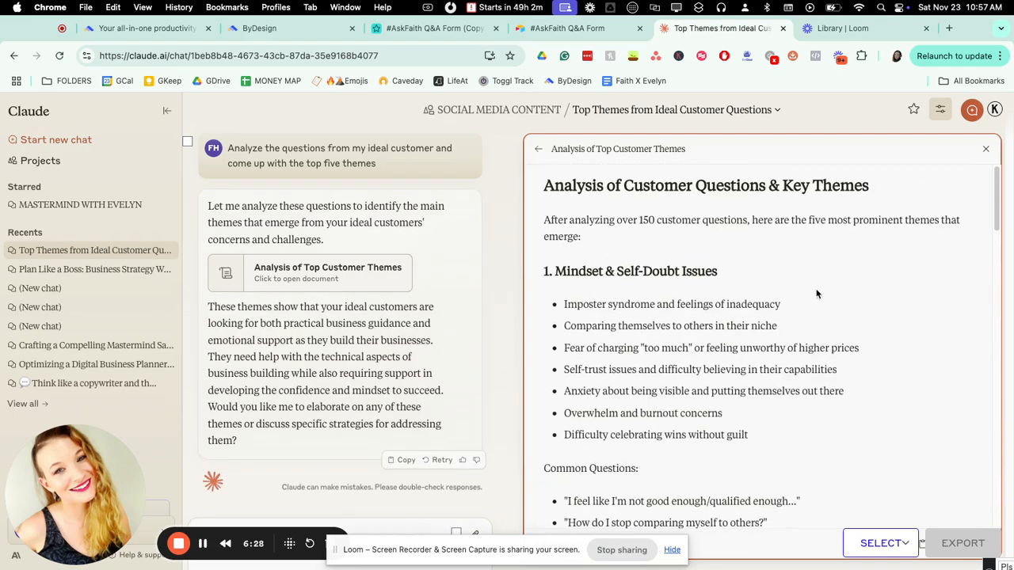
scroll(816, 290, down, 5)
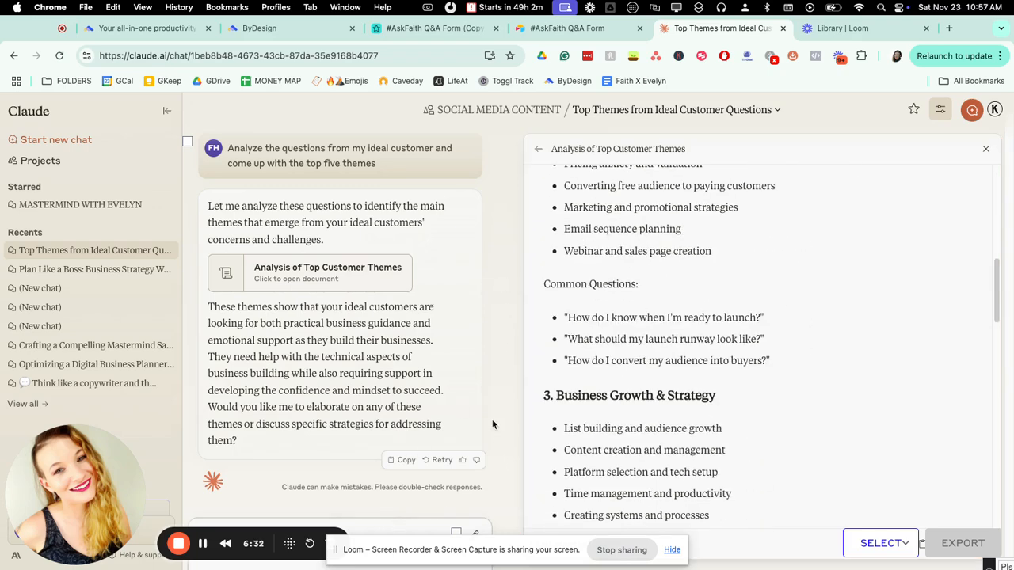
click(416, 529)
text(Give)
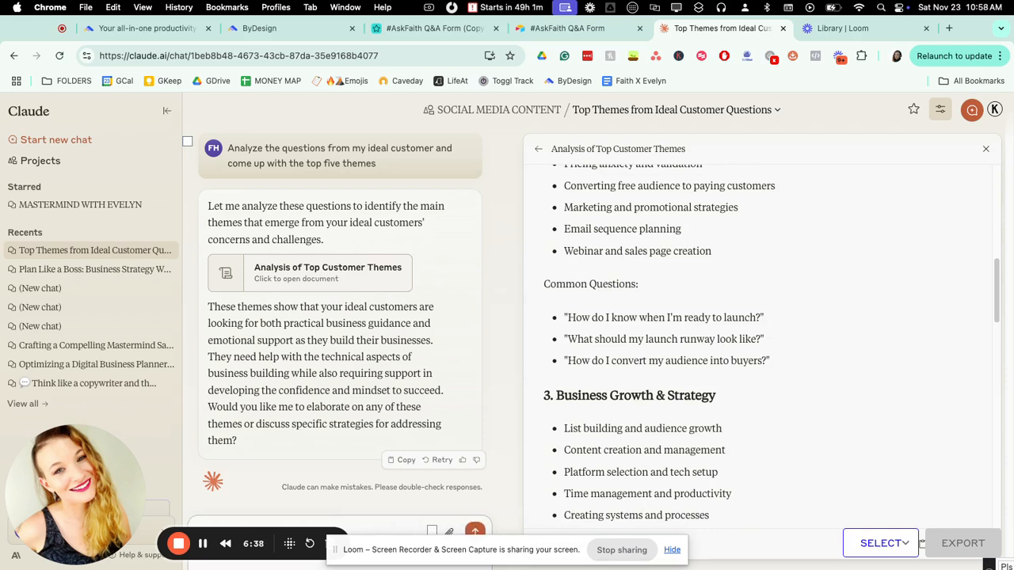
text(engaging posts for fac)
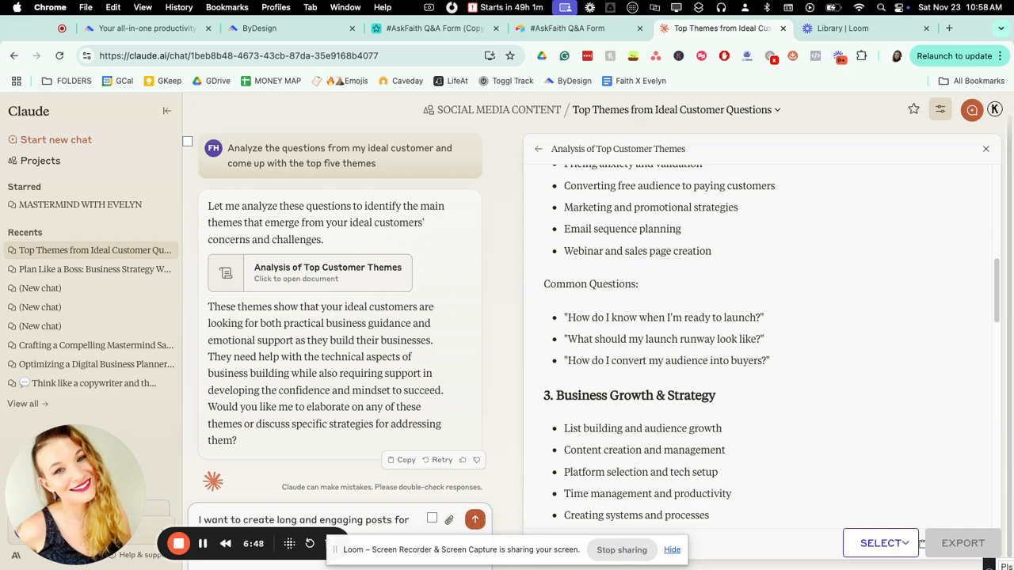
text(ue to my)
text(ideal)
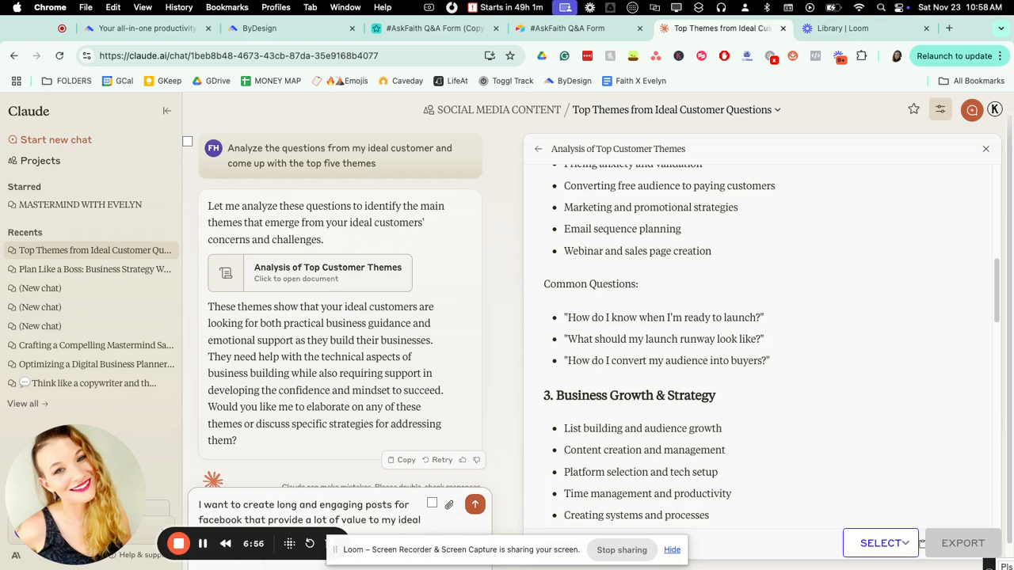
Copy the whole "1. Mindset & Self-Doubt Issues" section, including its common questions, from the Analysis of Top Customer Themes document
scroll(815, 186, up, 5)
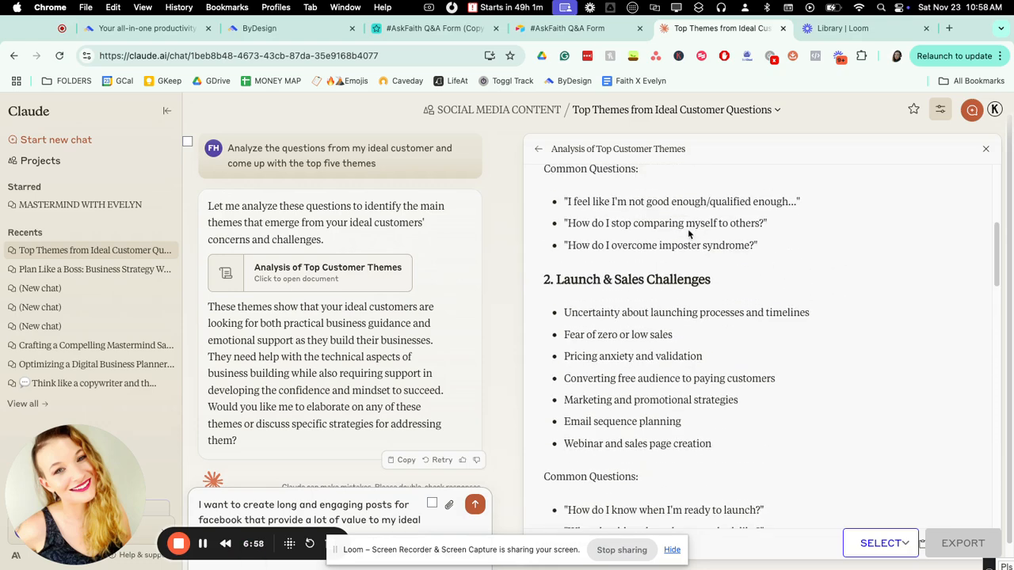
scroll(736, 234, up, 7)
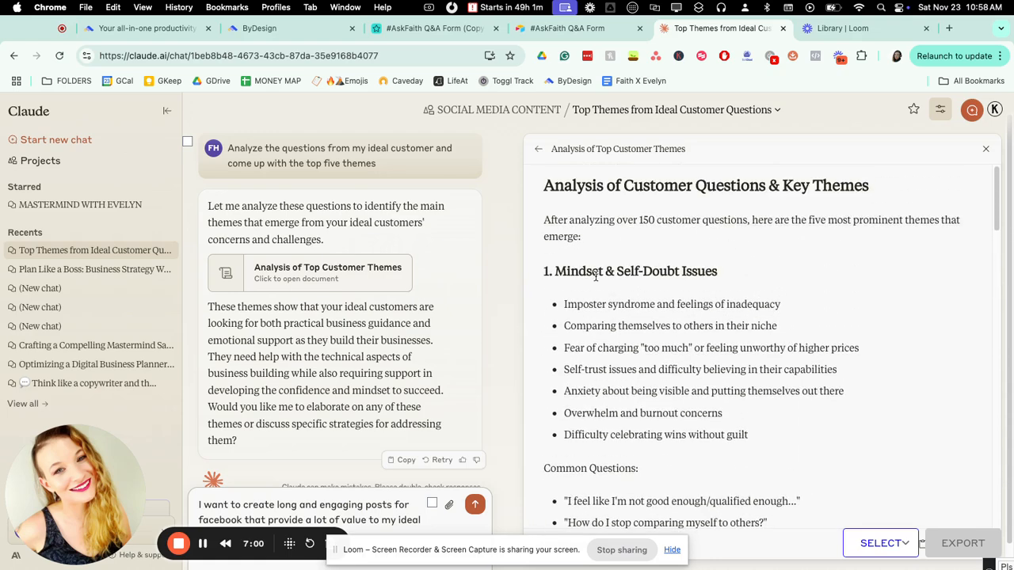
scroll(548, 273, down, 1)
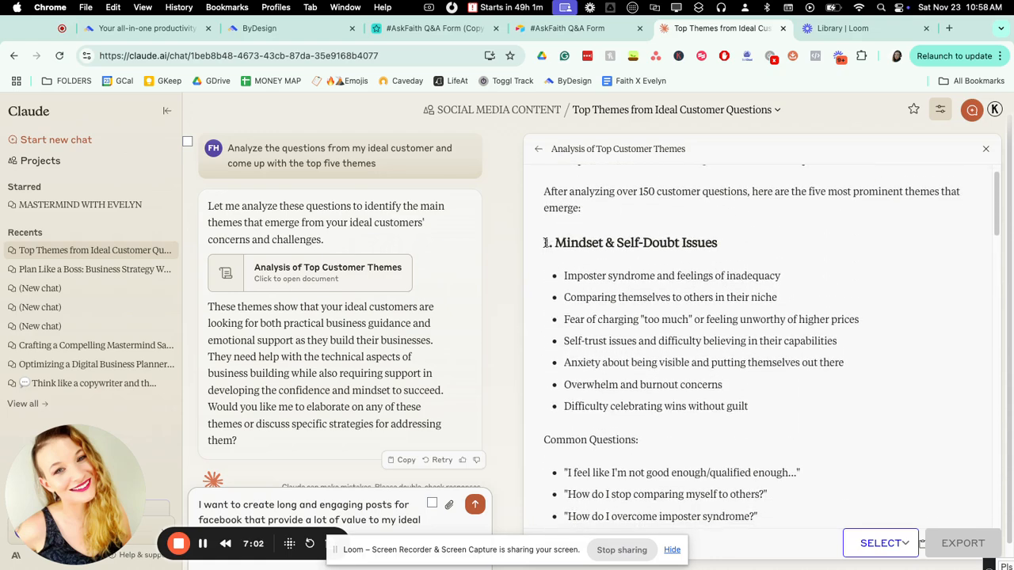
drag(544, 245, 782, 454)
key(super+c)
scroll(790, 407, down, 2)
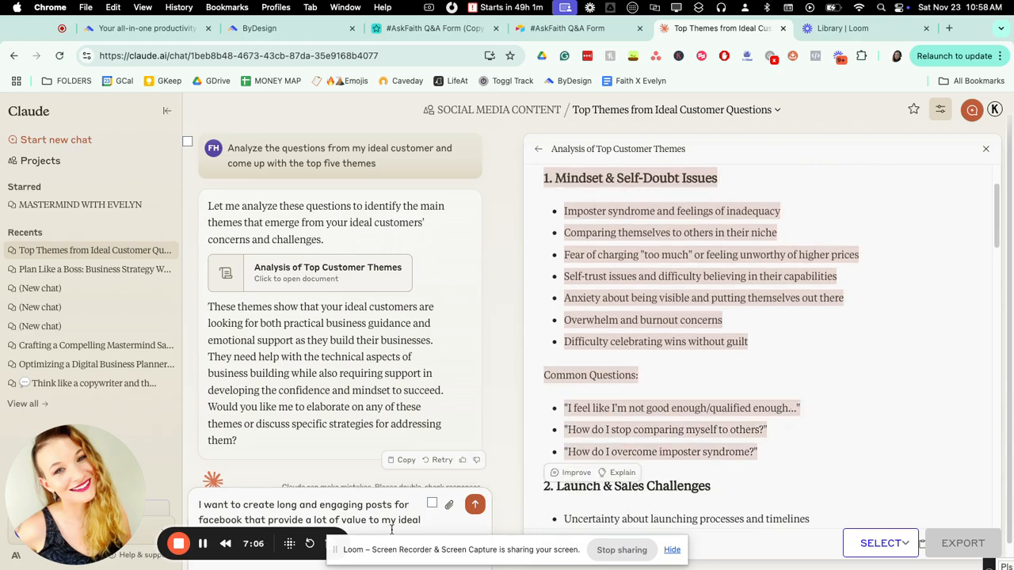
Add "Create five posts related to this topic" to the message, paste the copied theme after it, and send it
click(396, 529)
scroll(451, 489, down, 1)
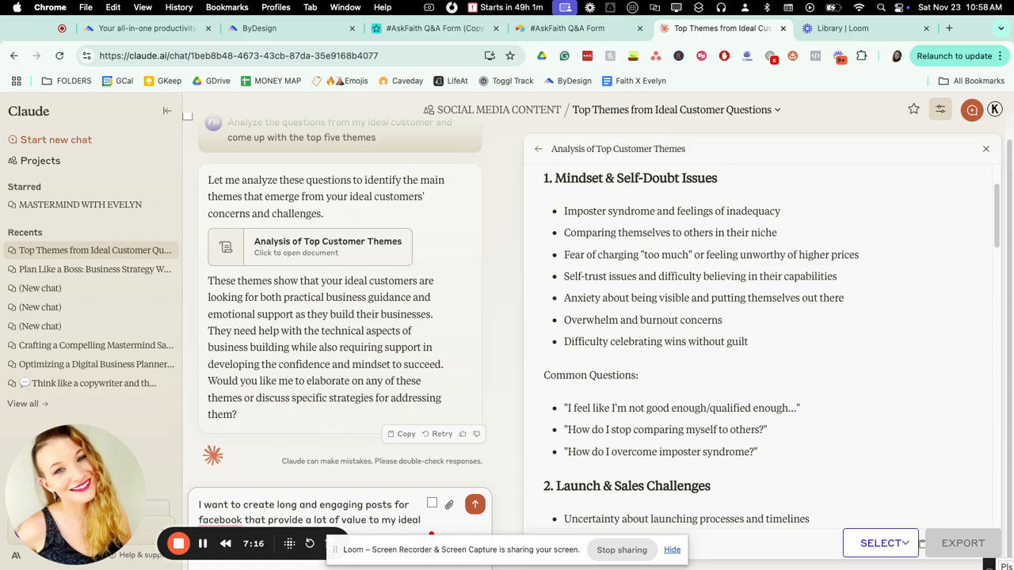
text(to this topic)
key(super+v)
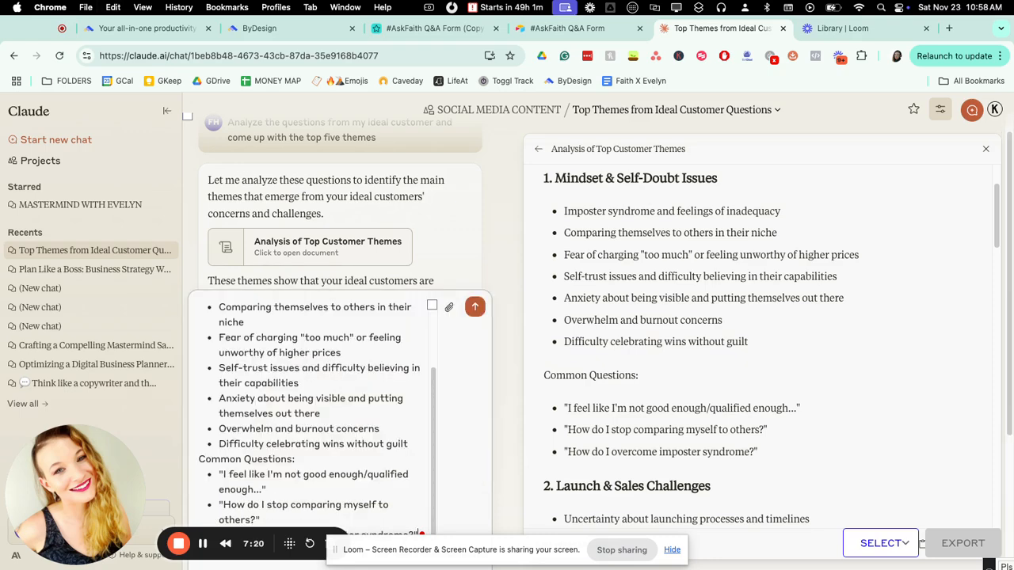
key(Return)
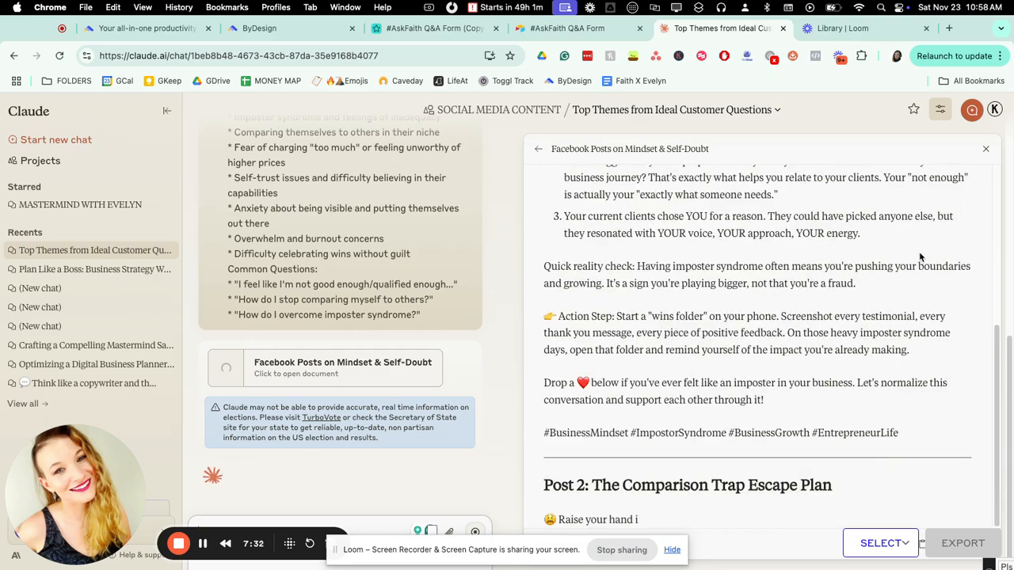
Read Post 1 of the generated Facebook posts on mindset and self-doubt from its title down to its hashtags
scroll(920, 257, up, 3)
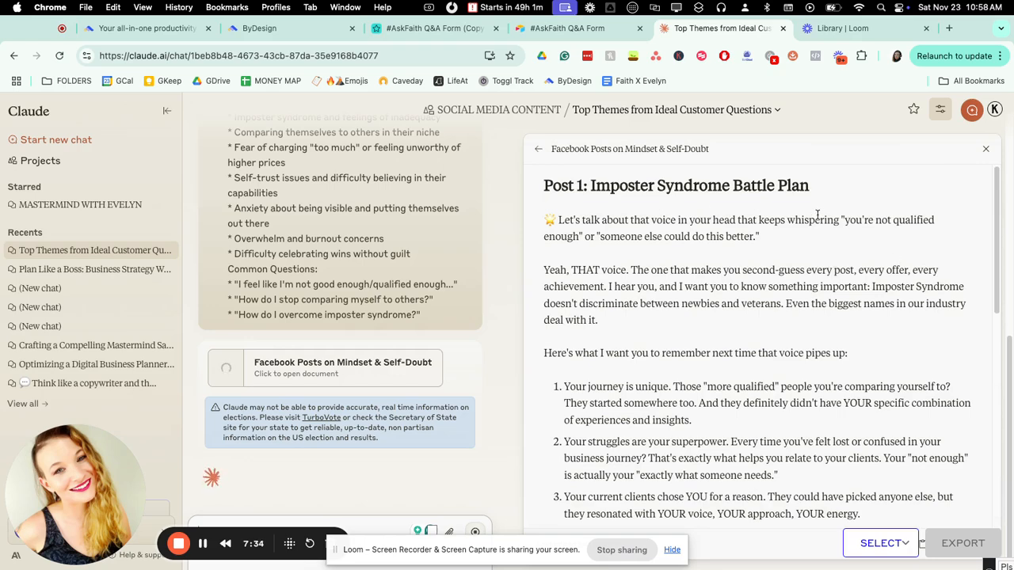
scroll(840, 222, down, 1)
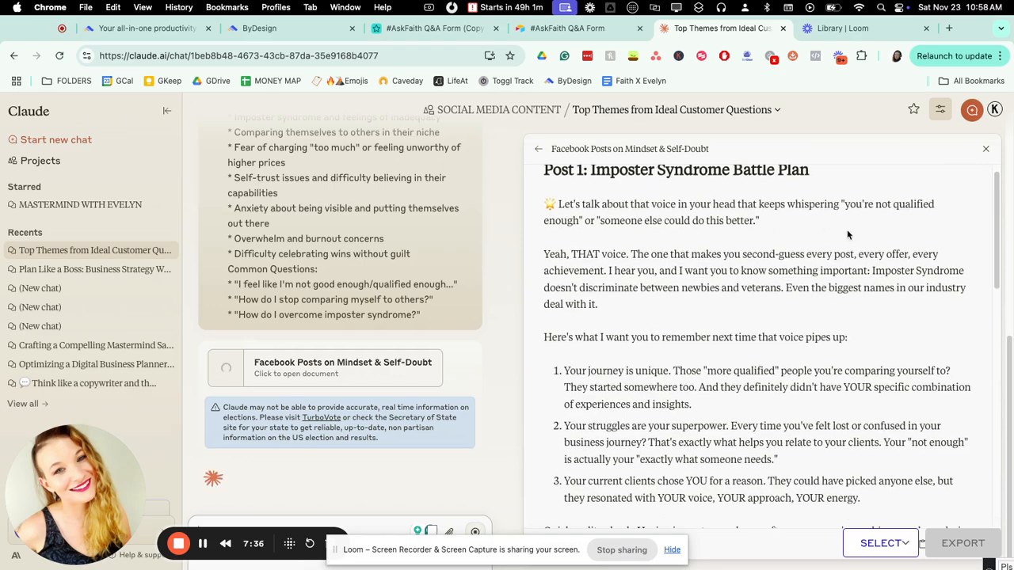
scroll(880, 231, down, 1)
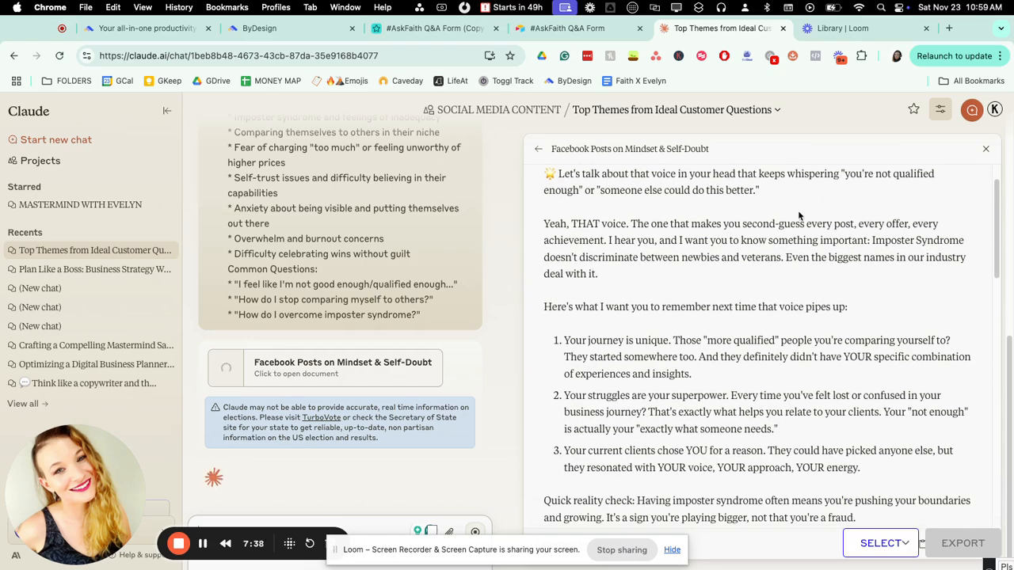
scroll(799, 213, down, 1)
scroll(798, 212, down, 1)
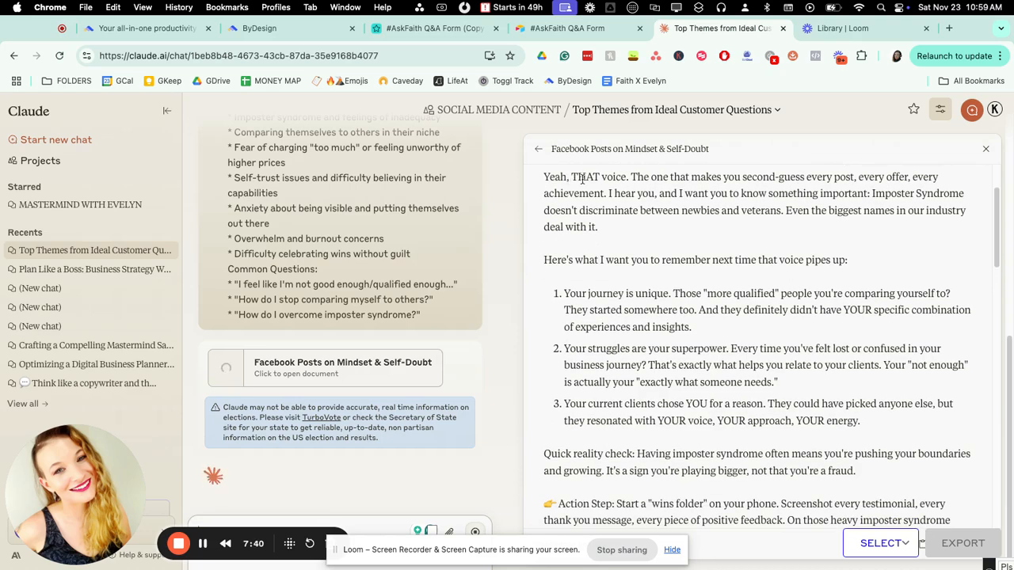
scroll(690, 252, down, 4)
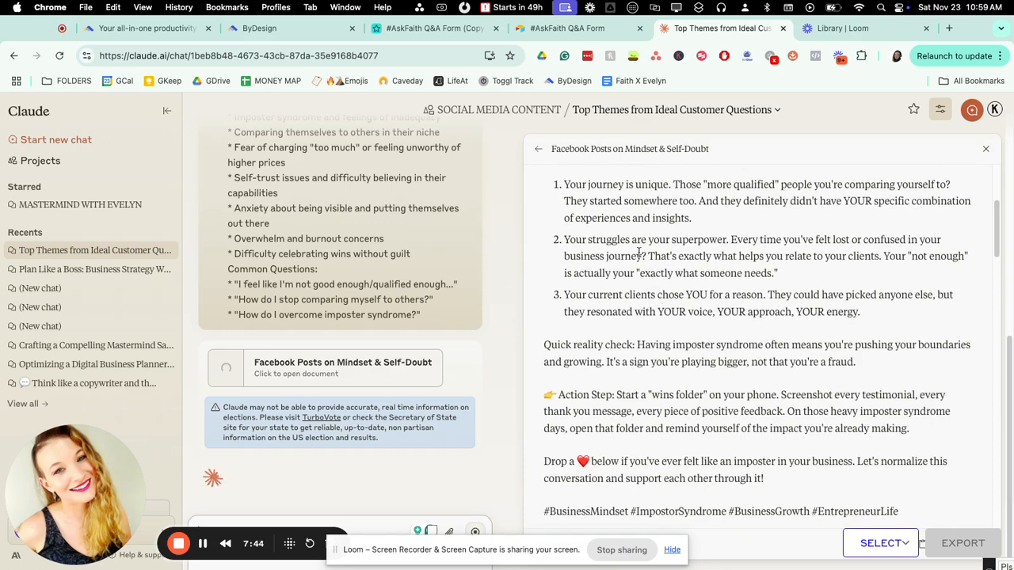
scroll(616, 311, down, 4)
scroll(616, 311, down, 1)
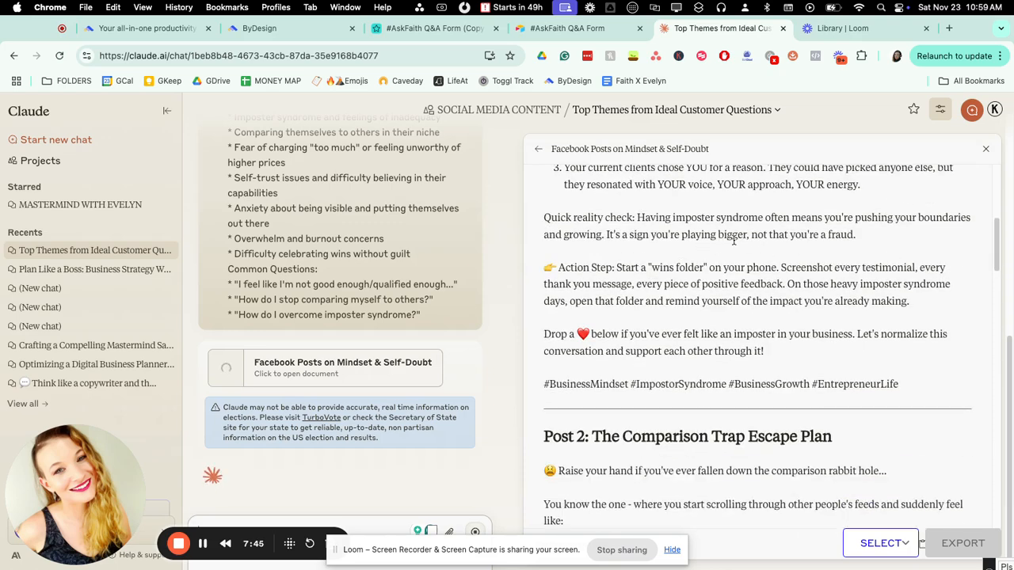
scroll(792, 339, down, 1)
Highlight the hashtag line of Post 1, clear the selection, and review the post's closing and numbered points
drag(941, 347, 541, 345)
double_click(687, 345)
click(942, 316)
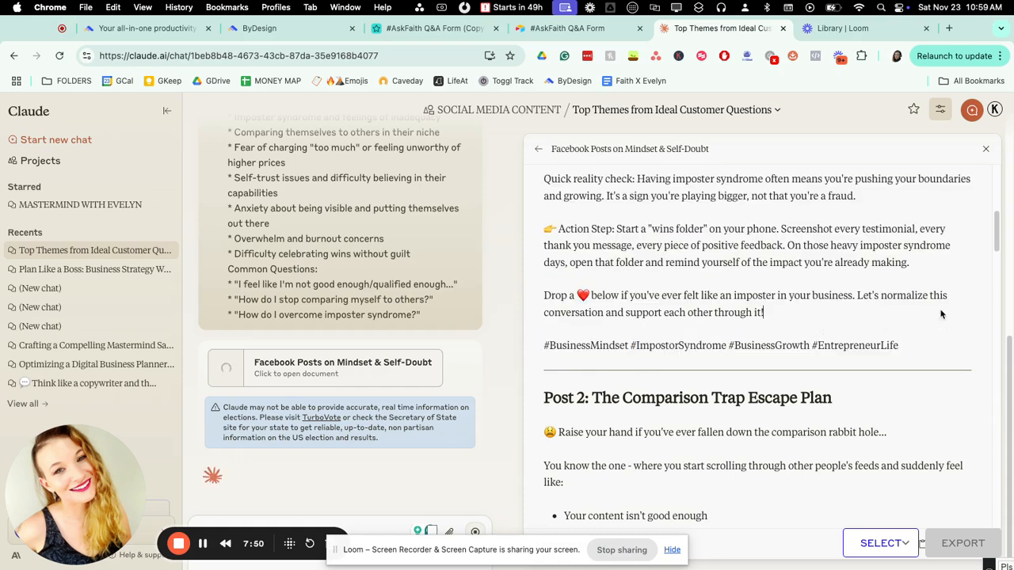
scroll(958, 298, down, 1)
scroll(947, 294, up, 2)
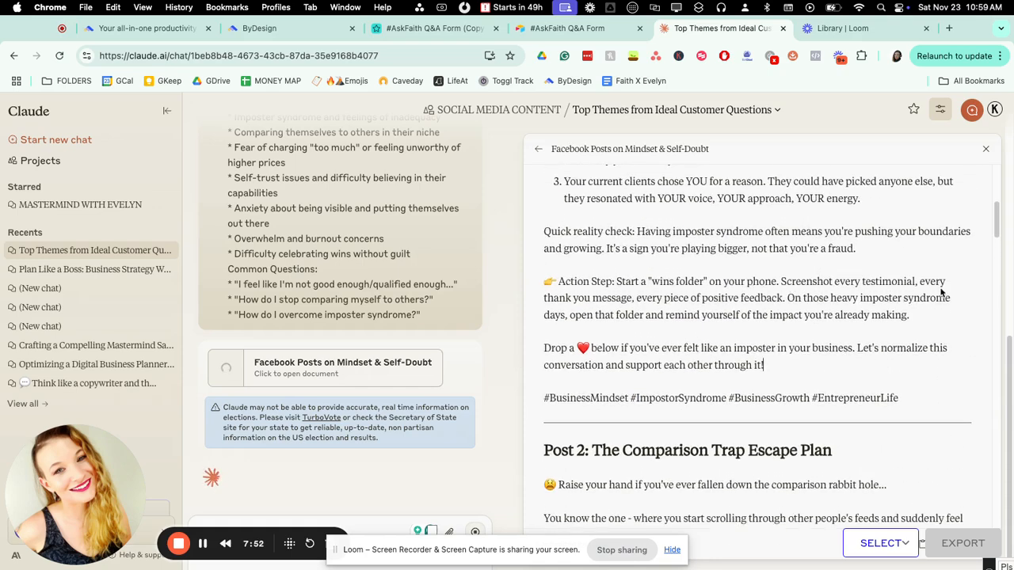
scroll(941, 292, up, 1)
scroll(941, 292, up, 1)
scroll(672, 194, up, 2)
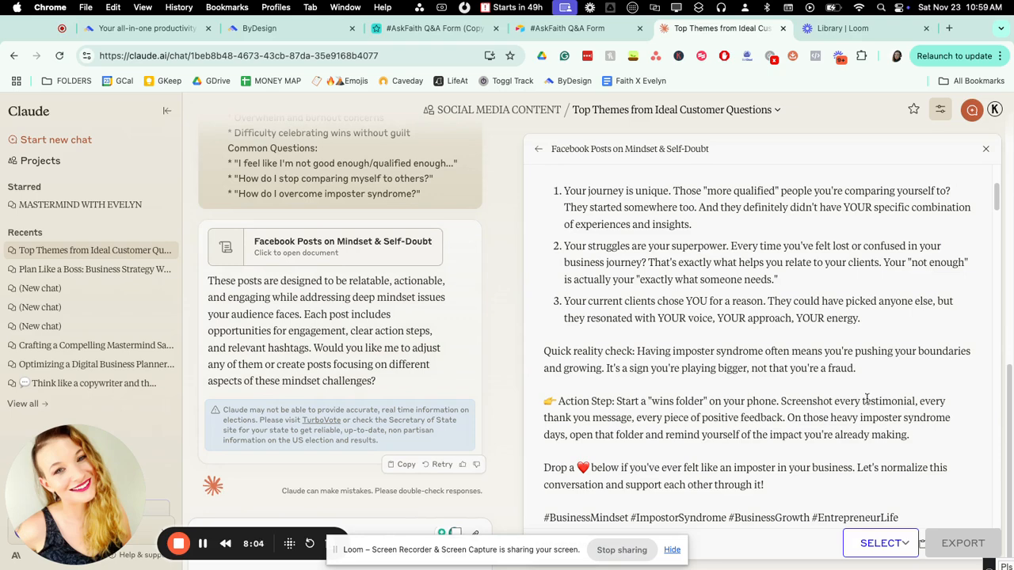
Skim the remaining Facebook posts through to the end of the document and return to the start of Post 1
scroll(874, 356, down, 3)
scroll(863, 315, down, 1)
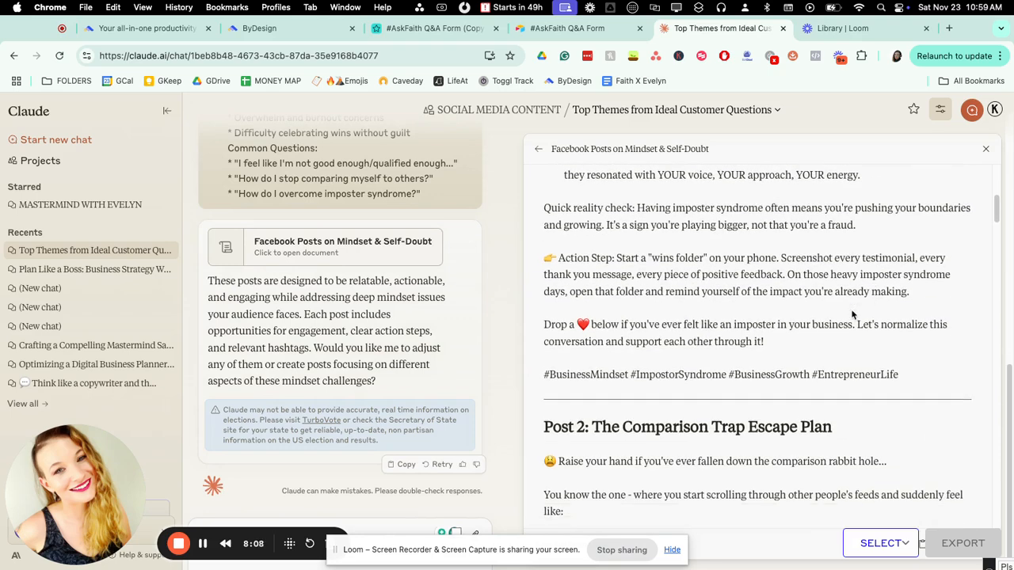
scroll(855, 309, down, 5)
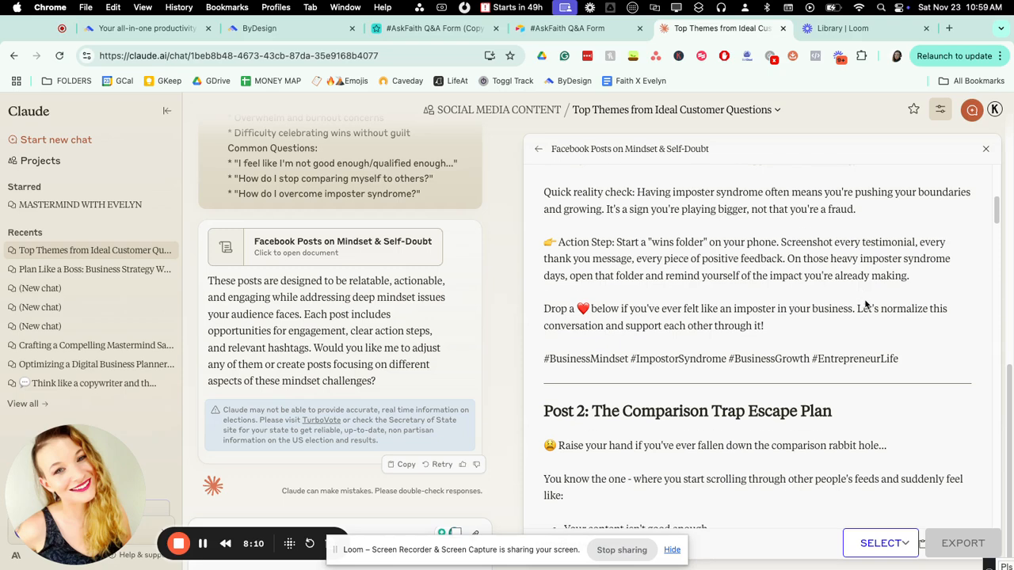
scroll(872, 285, down, 12)
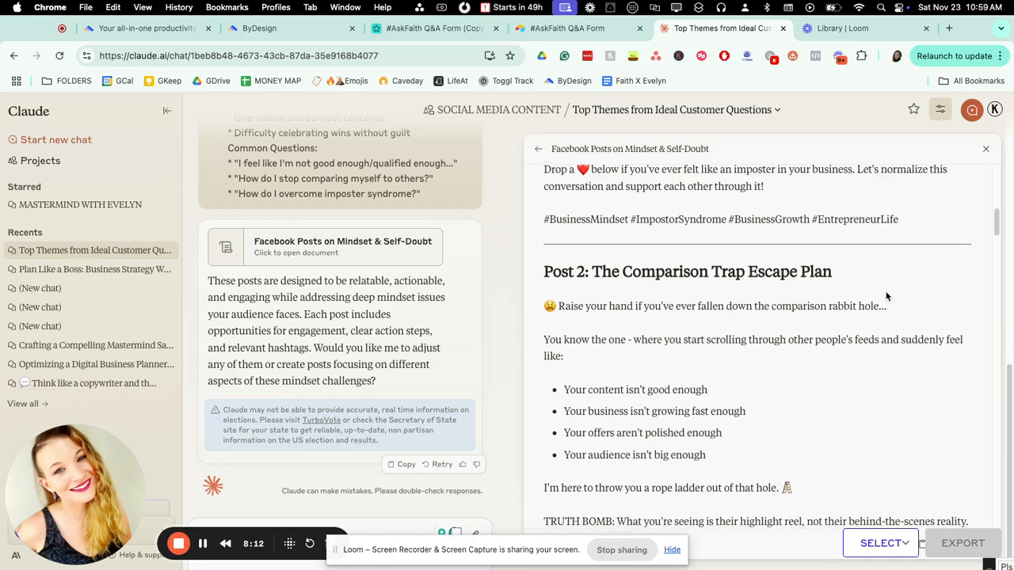
scroll(838, 270, down, 20)
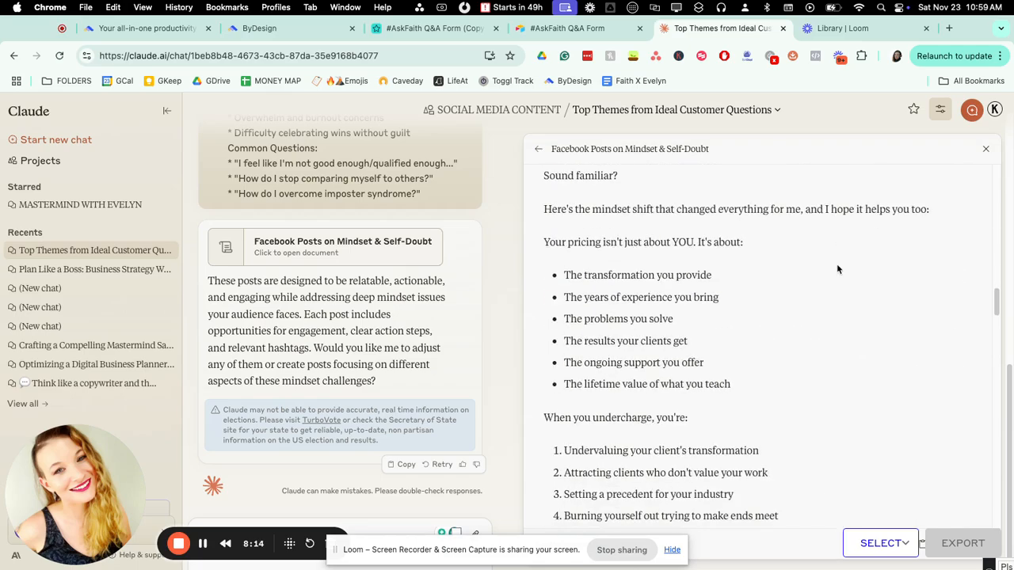
scroll(837, 270, down, 5)
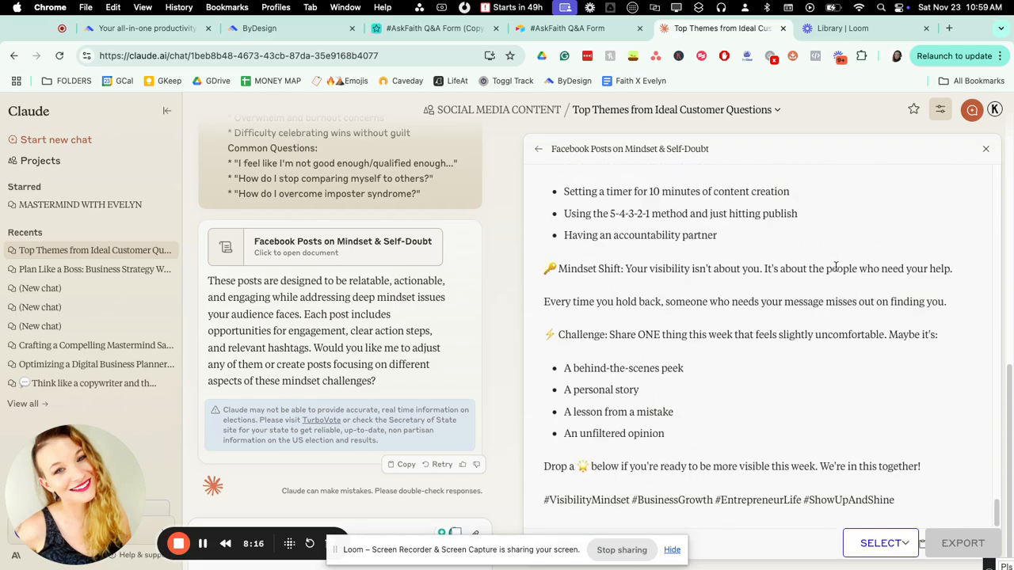
scroll(837, 270, up, 20)
scroll(459, 233, up, 10)
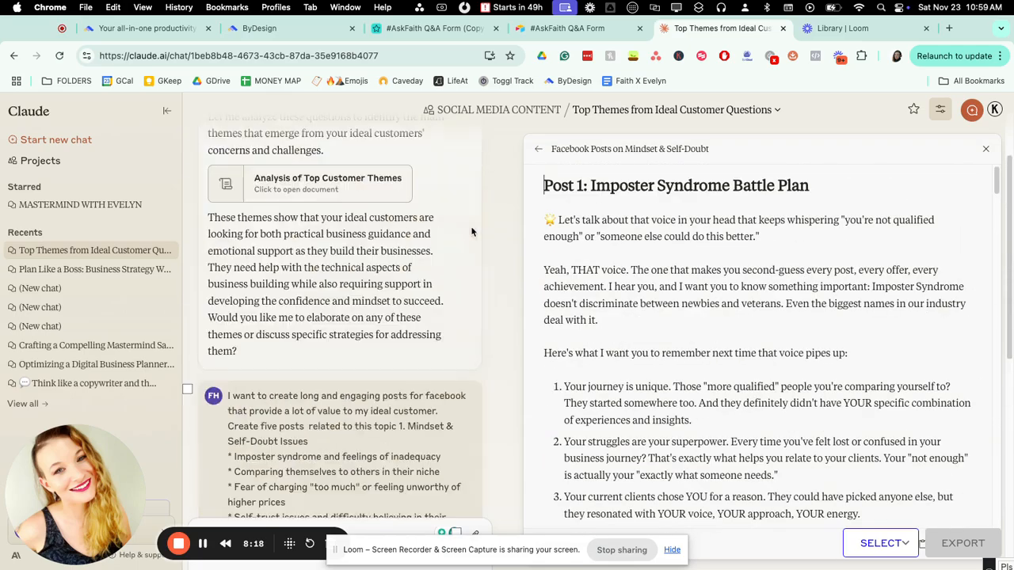
Reopen the Analysis of Top Customer Themes document and view its "2. Launch & Sales Challenges" section
click(366, 220)
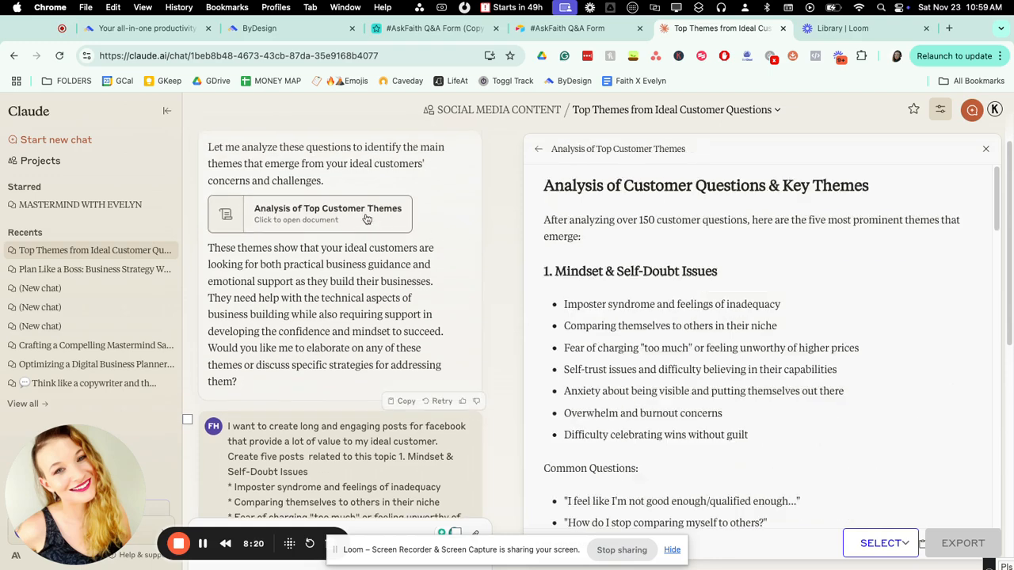
scroll(865, 293, down, 2)
scroll(893, 303, down, 3)
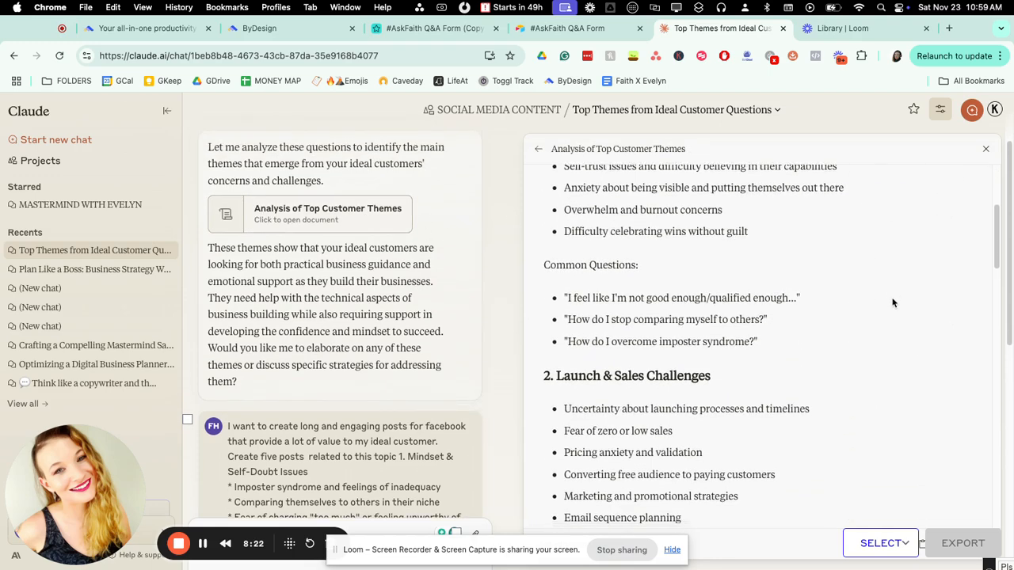
Select the full "2. Launch & Sales Challenges" section of the analysis, from its heading through its common questions, for reuse in a prompt
scroll(877, 294, up, 5)
scroll(724, 288, down, 4)
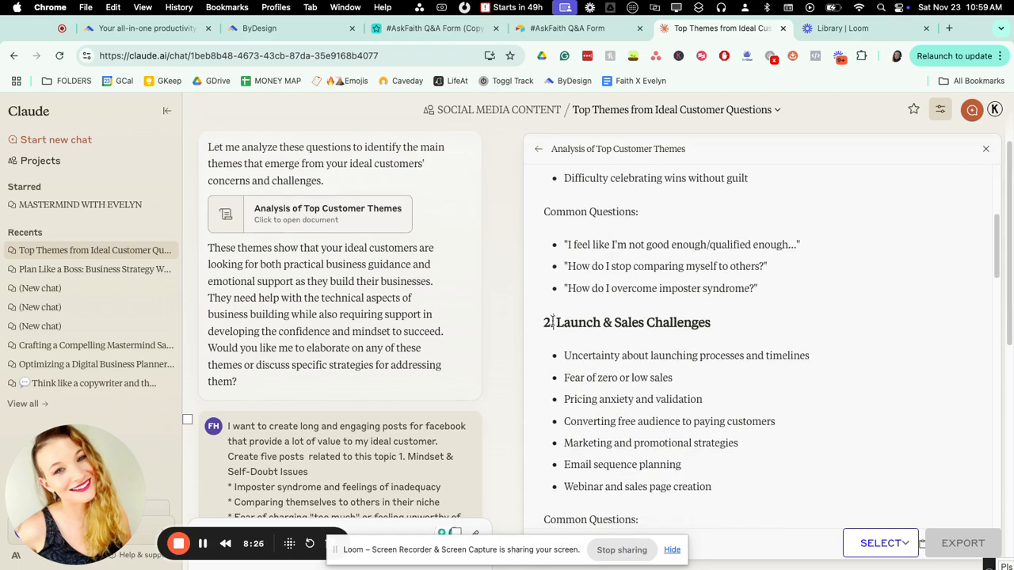
drag(553, 321, 774, 417)
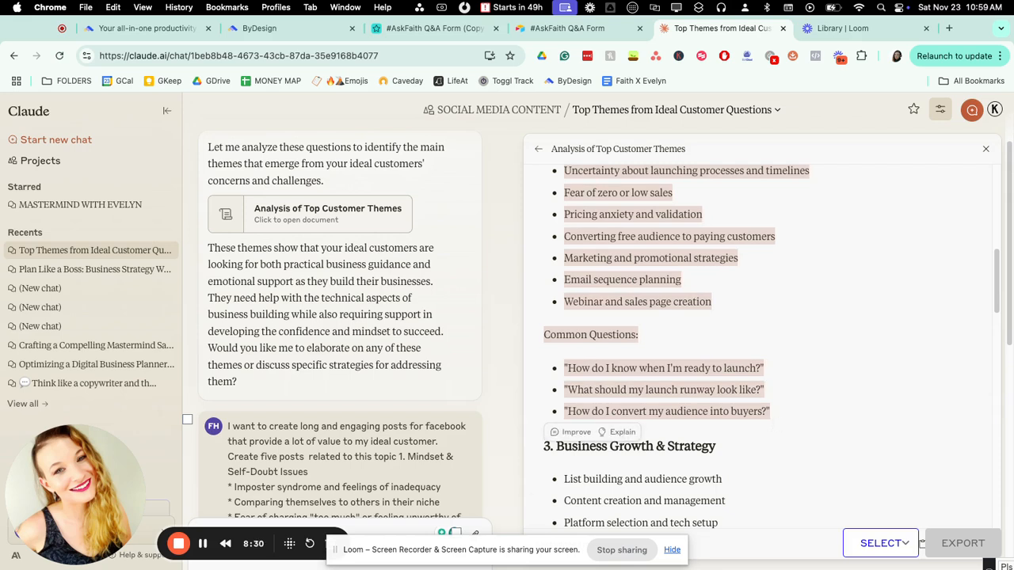
Send a chat request for Facebook posts "for this topic:", including the Launch & Sales Challenges section text from the analysis
click(389, 529)
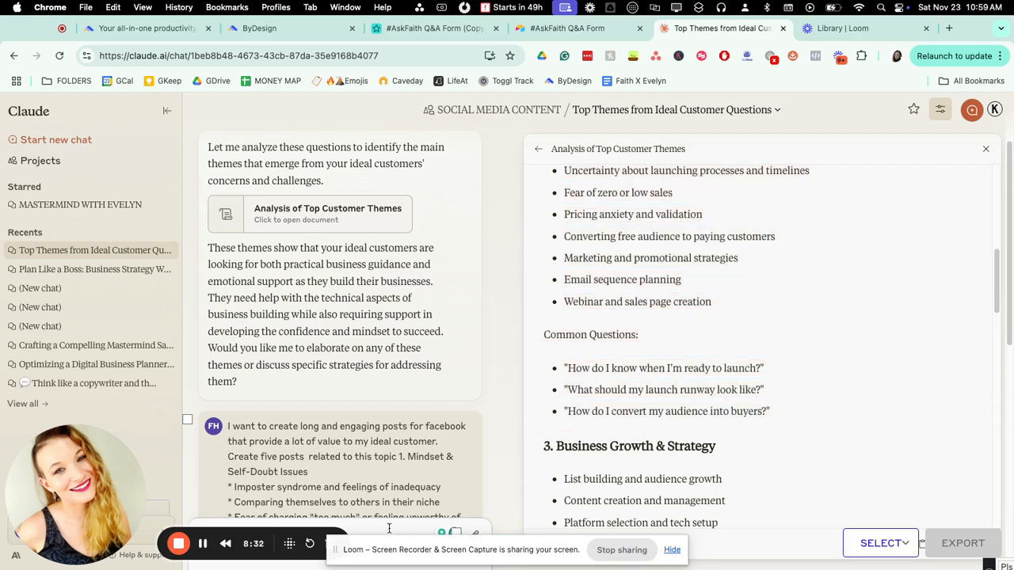
text(I want)
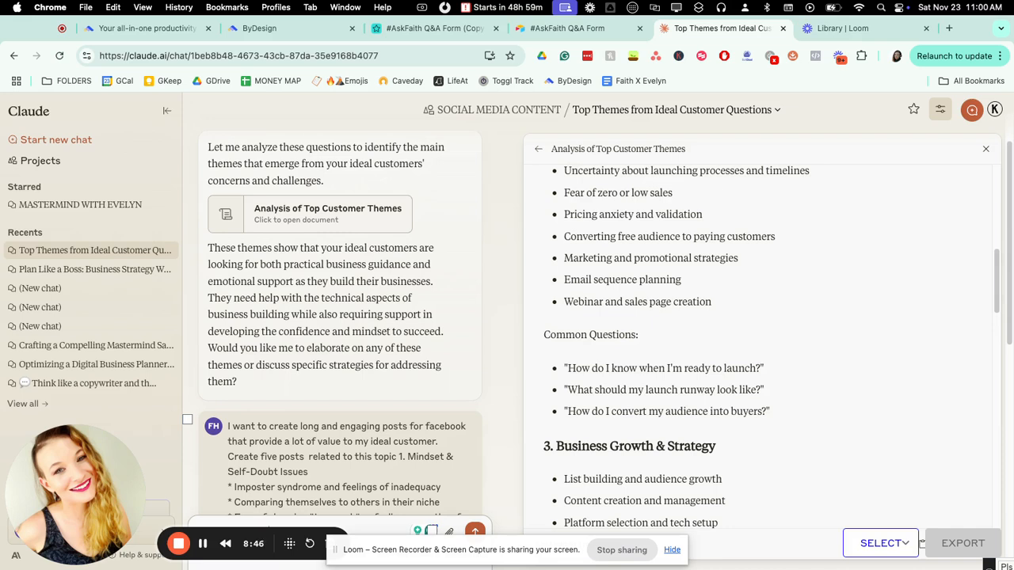
text(for this topic:)
text(Launch & Sales Challenges Uncertainty about launching processes and timelines Fear of zero or low sales Pricing anxiety and validation Converting free audience to paying customers Marketing and promotional strategies Email sequence planning Webinar and sales page creation Common Questions: "How do I know when I'm ready to launch?" "What should my launch runway look like?" "How do I convert my audience into buyers?")
key(Return)
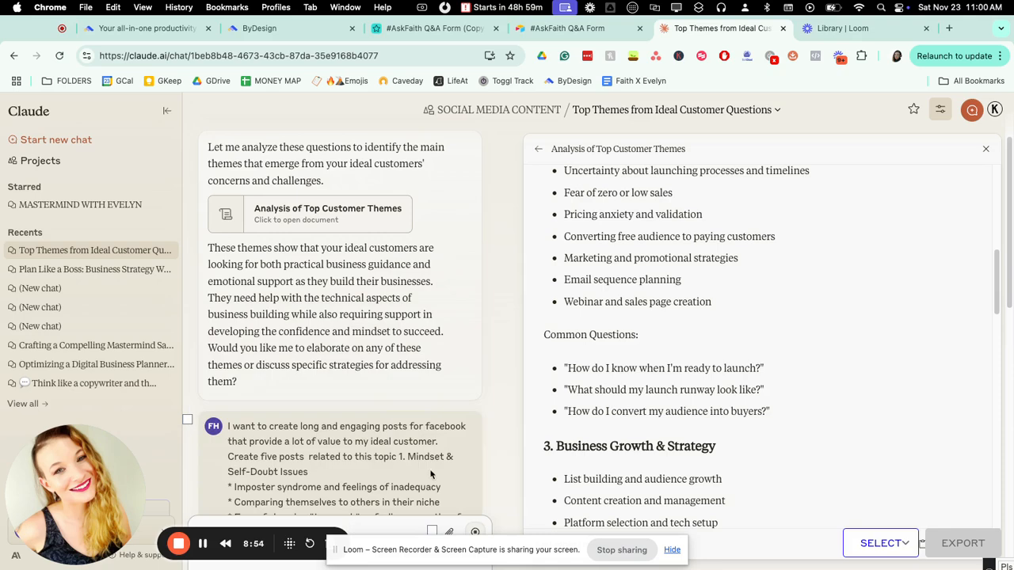
Look over the first themes of the analysis, and view the start of Post 1 in the Facebook Posts on Launch & Sales Challenges document
scroll(758, 264, up, 10)
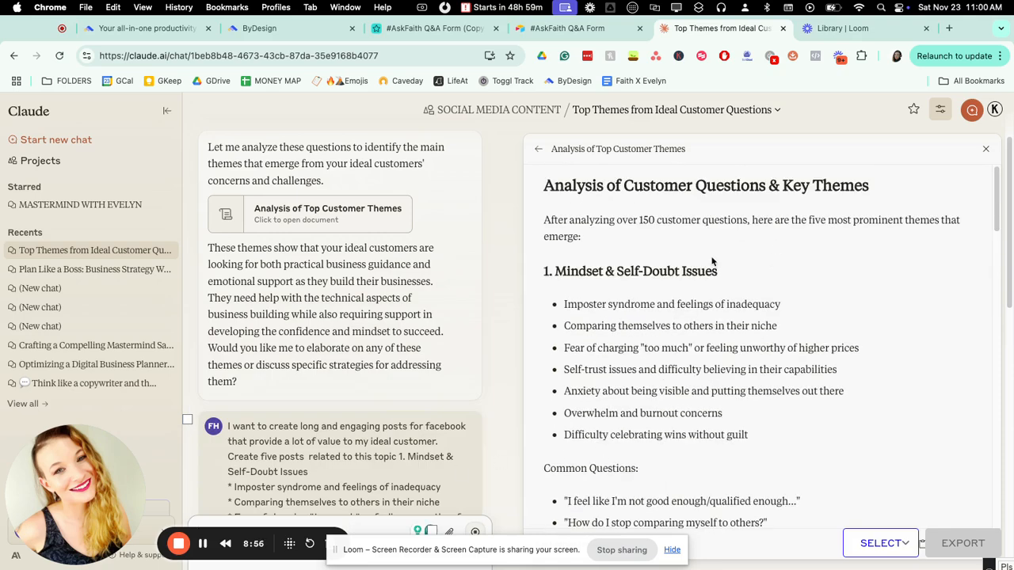
scroll(732, 293, down, 10)
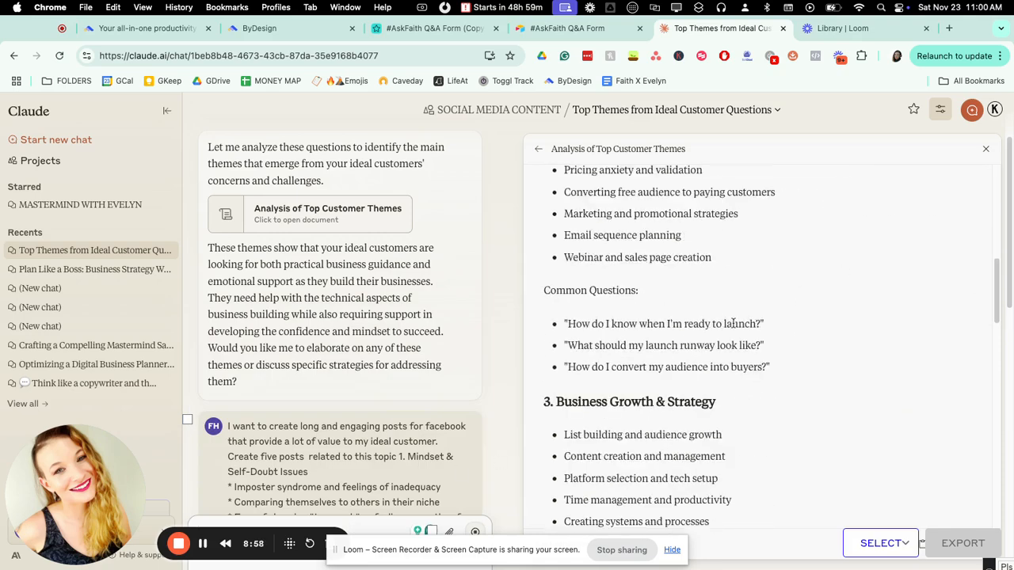
scroll(788, 396, up, 4)
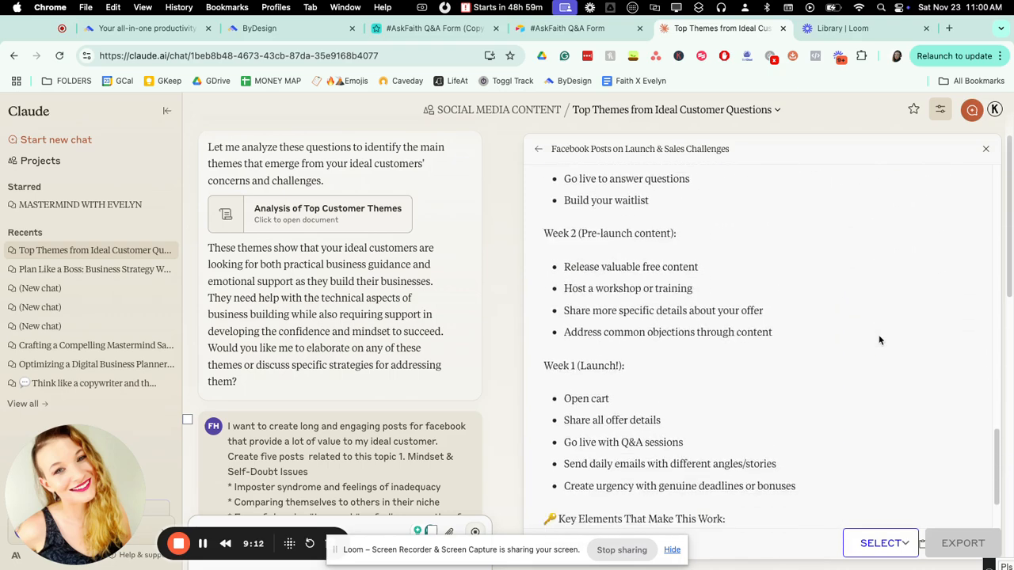
scroll(880, 340, up, 15)
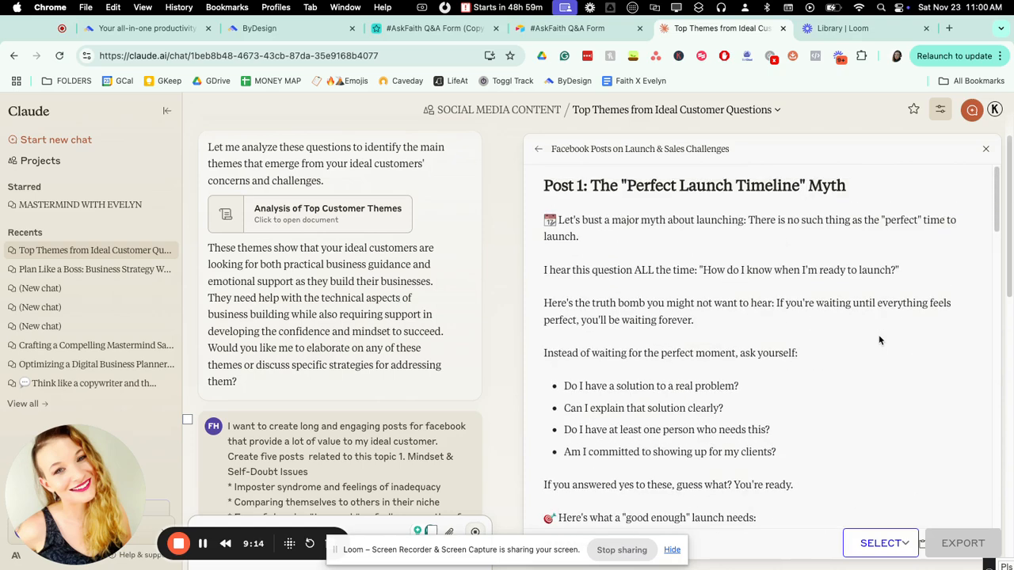